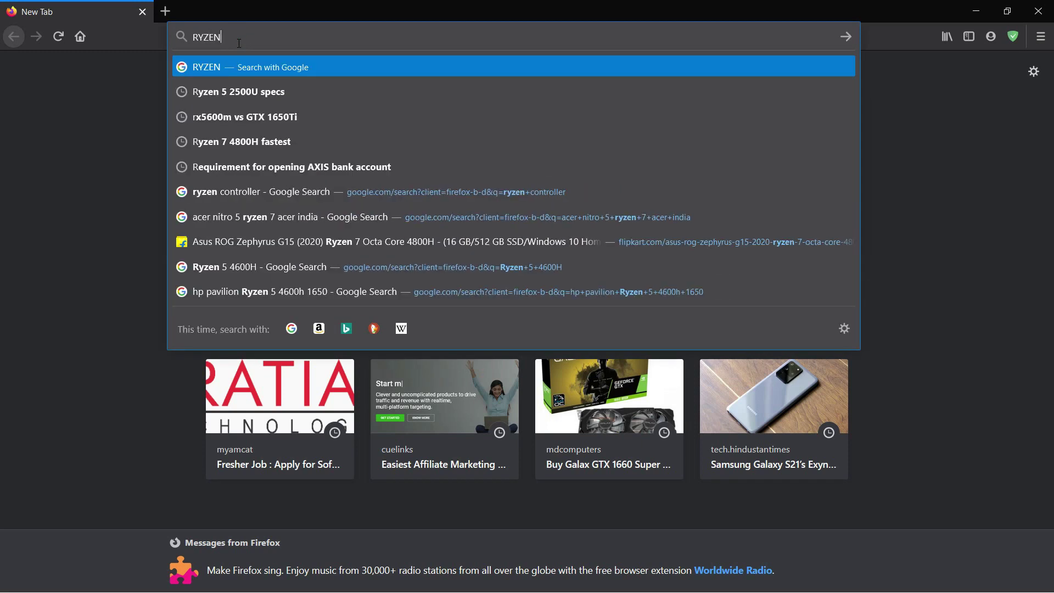
Step: Search the web for 'RYZEN CONTROLLER' and open the official ryzencontroller.com site
type("CONTROLLER")
key("Return")
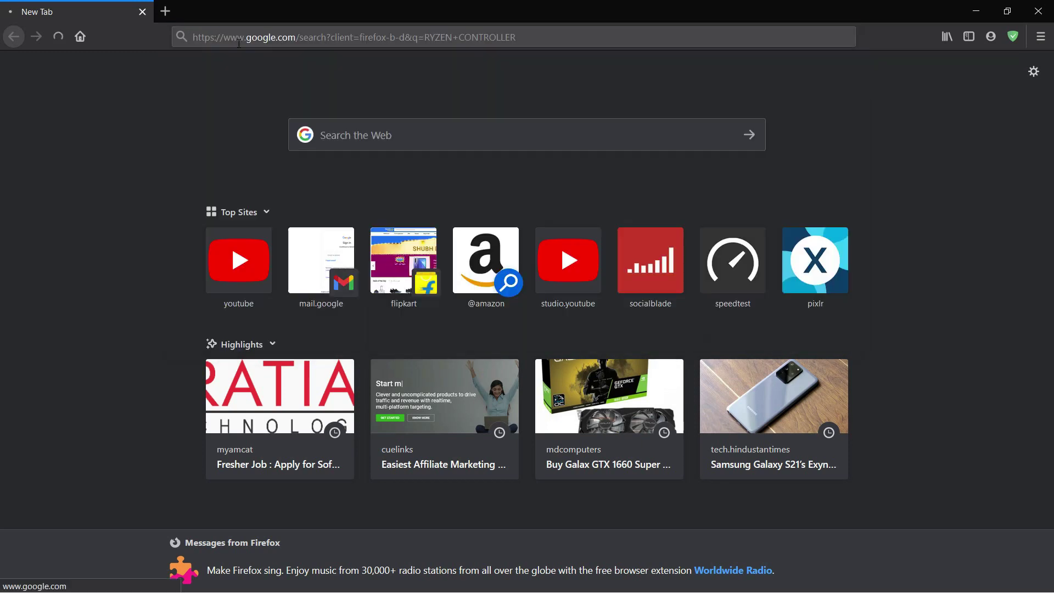
left_click(175, 196)
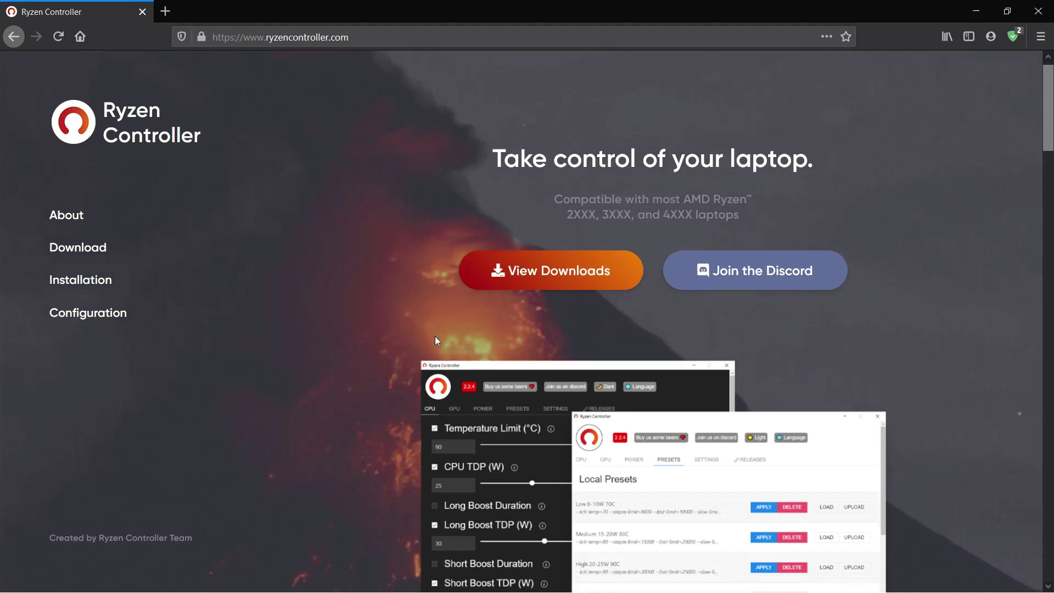
Step: Read the site's About and Downloads sections, including the supported-processors list
scroll(435, 338, "down", 5)
scroll(438, 341, "down", 5)
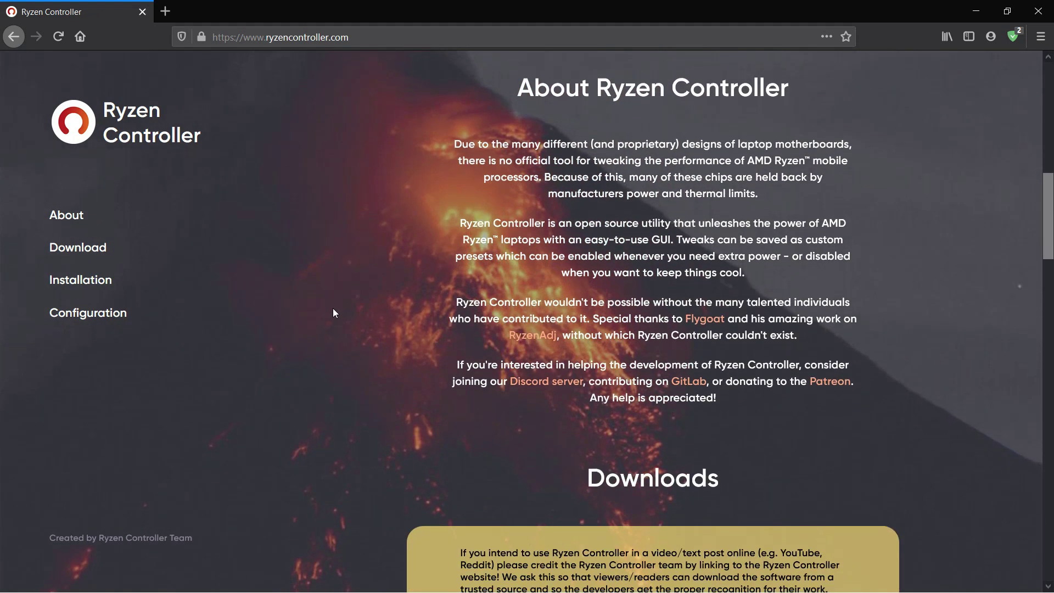
scroll(332, 308, "down", 3)
scroll(336, 328, "down", 5)
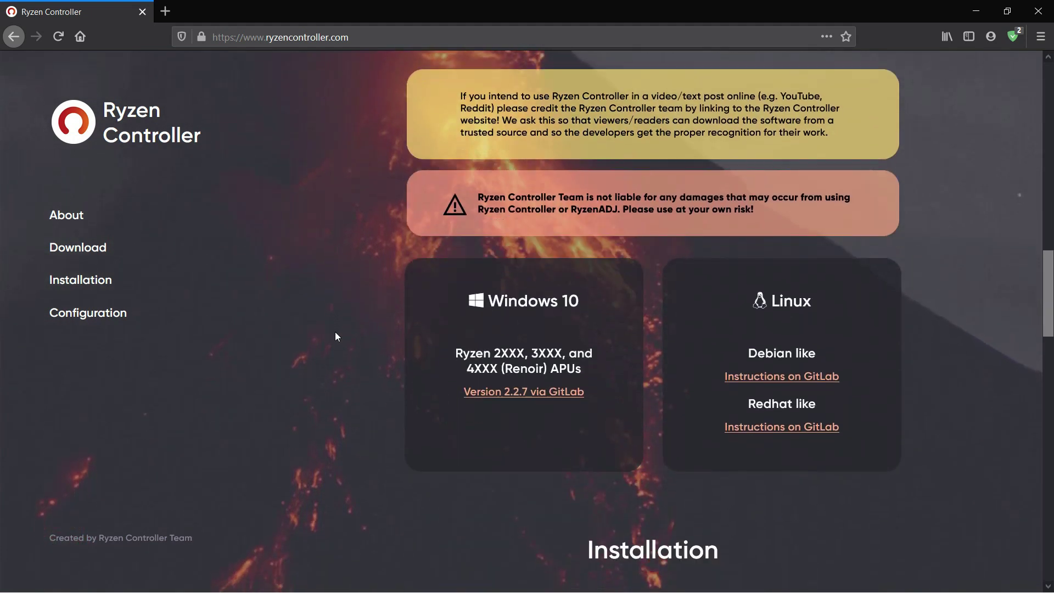
left_click_drag(457, 305, 586, 322)
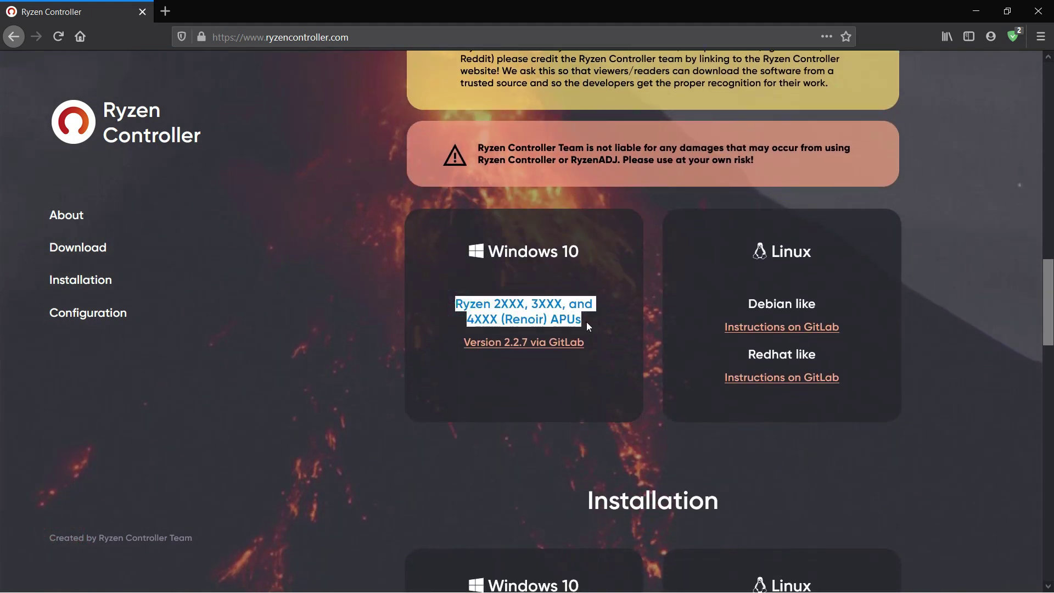
left_click(607, 324)
scroll(660, 360, "down", 1)
scroll(661, 361, "down", 4)
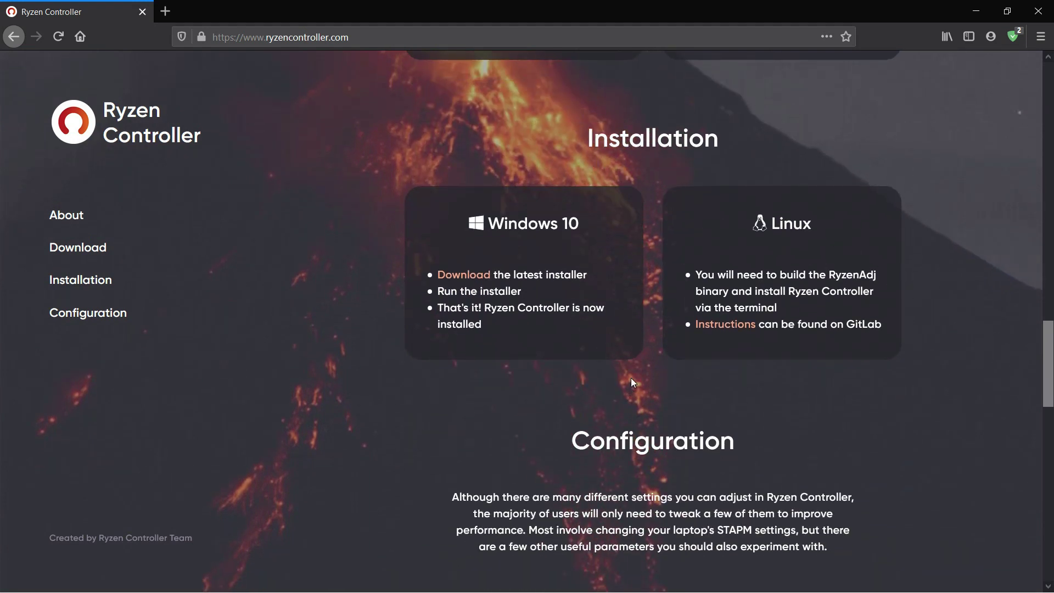
Step: Review the Installation and STAPM configuration sections of the Ryzen Controller site
scroll(631, 379, "down", 2)
scroll(630, 388, "down", 1)
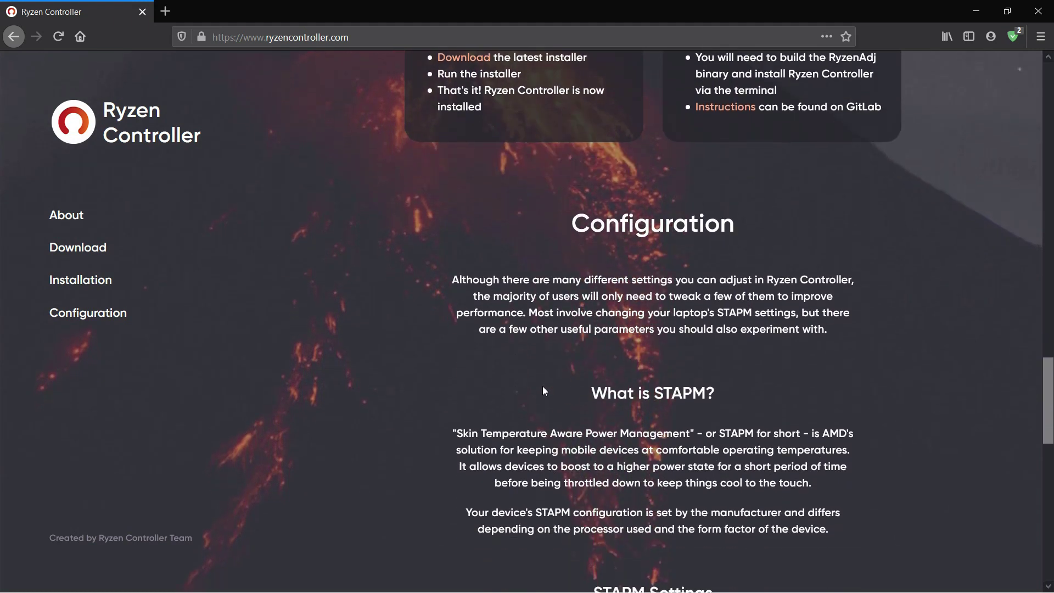
scroll(672, 394, "down", 5)
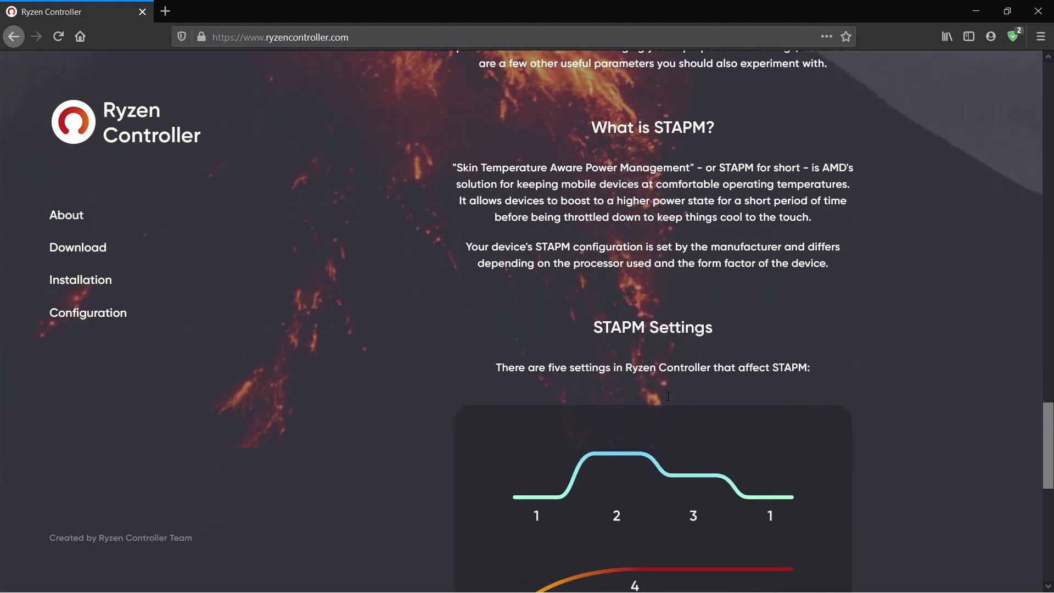
scroll(668, 397, "down", 6)
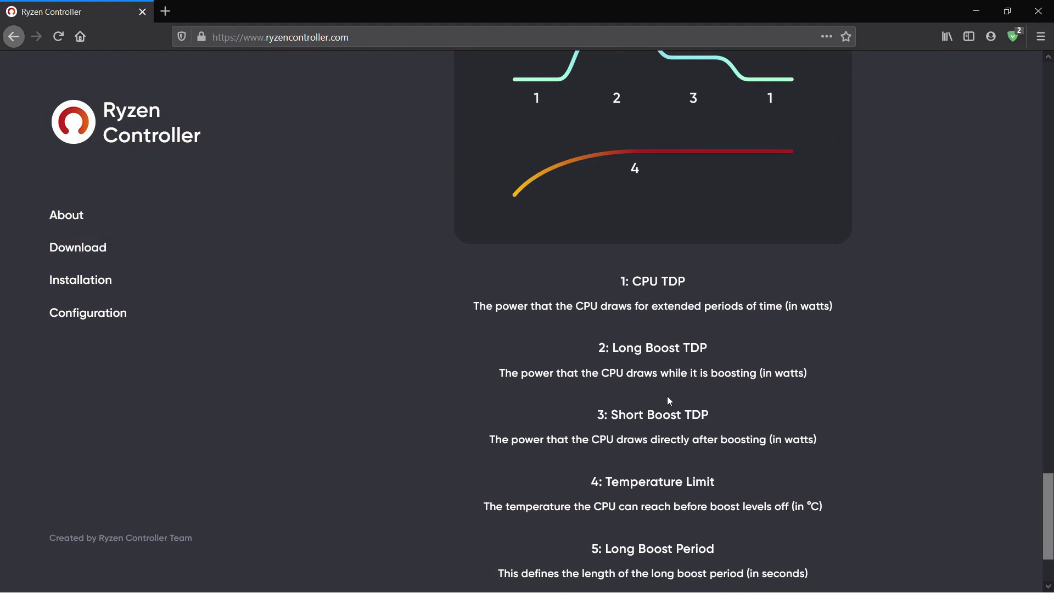
scroll(668, 398, "down", 1)
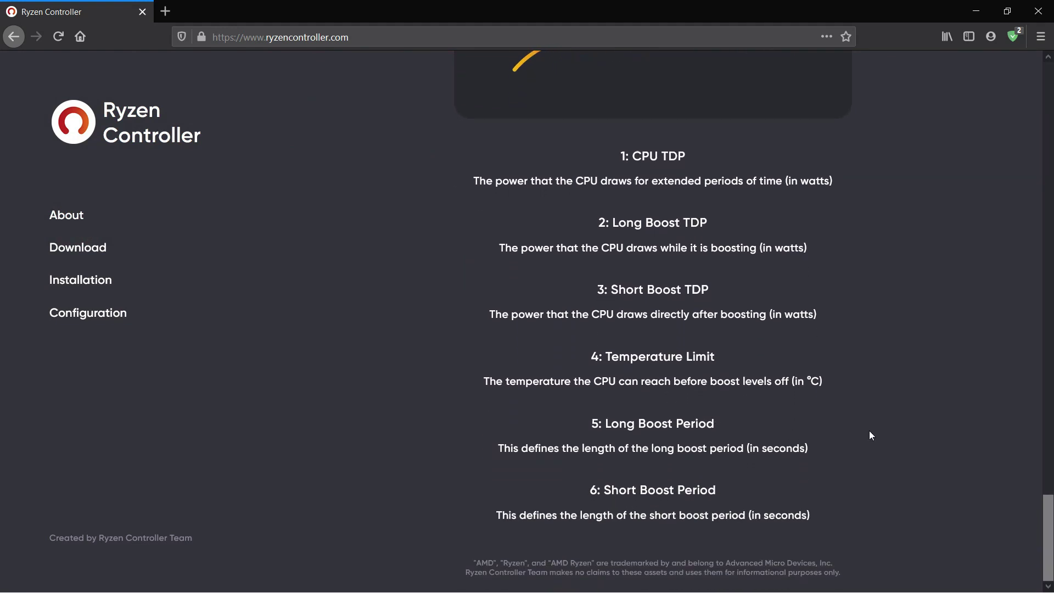
scroll(870, 431, "up", 20)
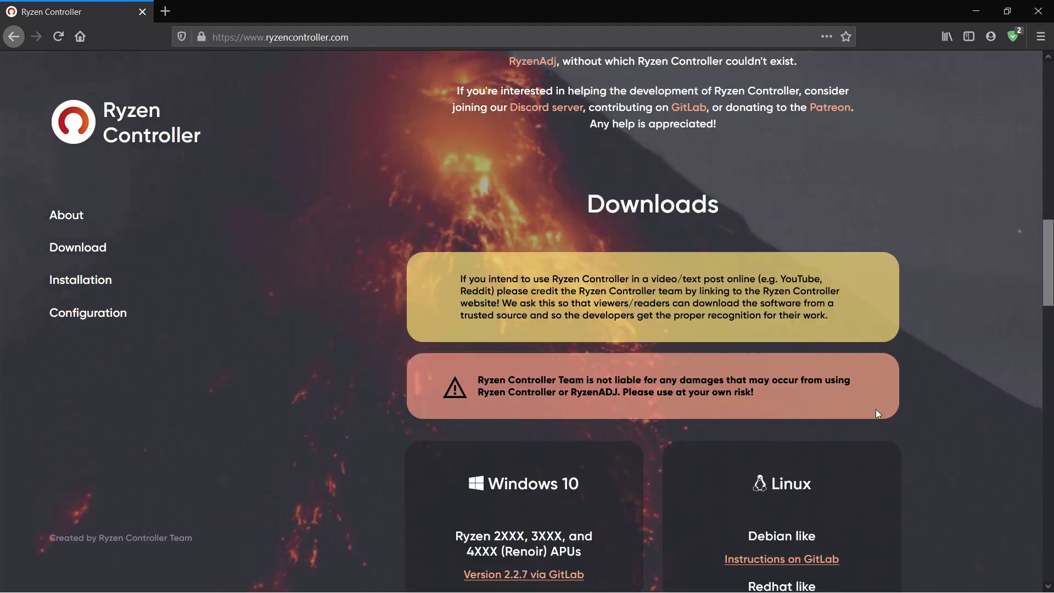
scroll(875, 410, "up", 4)
scroll(875, 409, "down", 8)
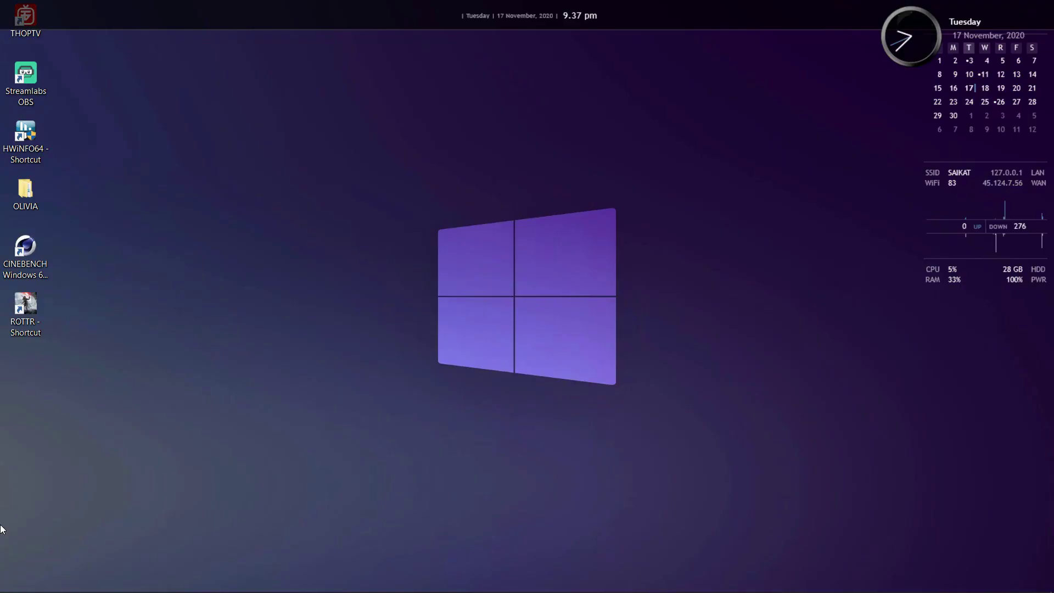
Step: Launch Ryzen Controller from Start search and try applying the default 25 W CPU TDP twice
key("super")
type("ryz")
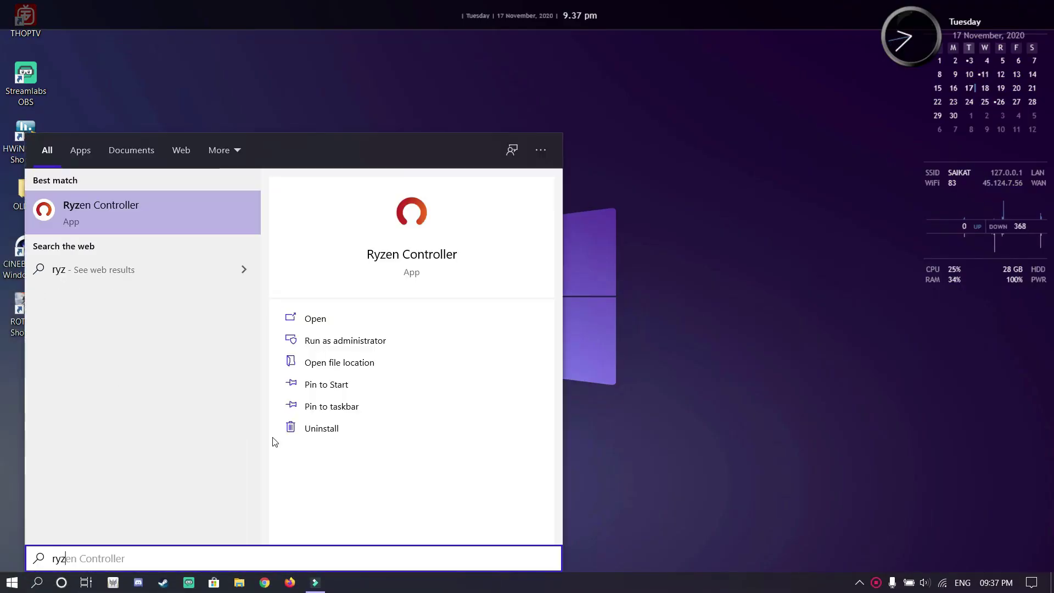
type("e")
key("Return")
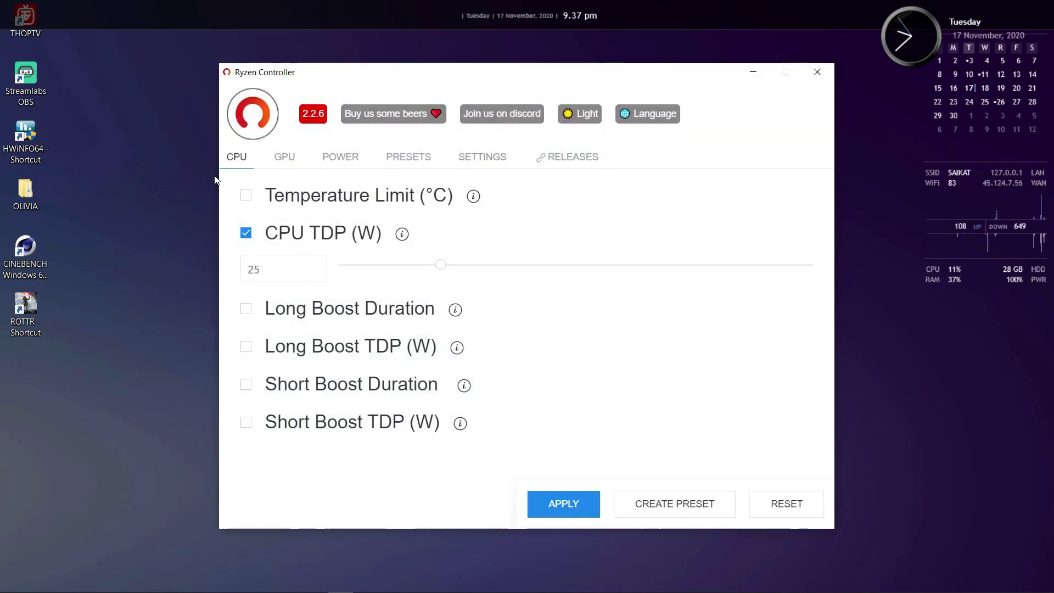
left_click(575, 505)
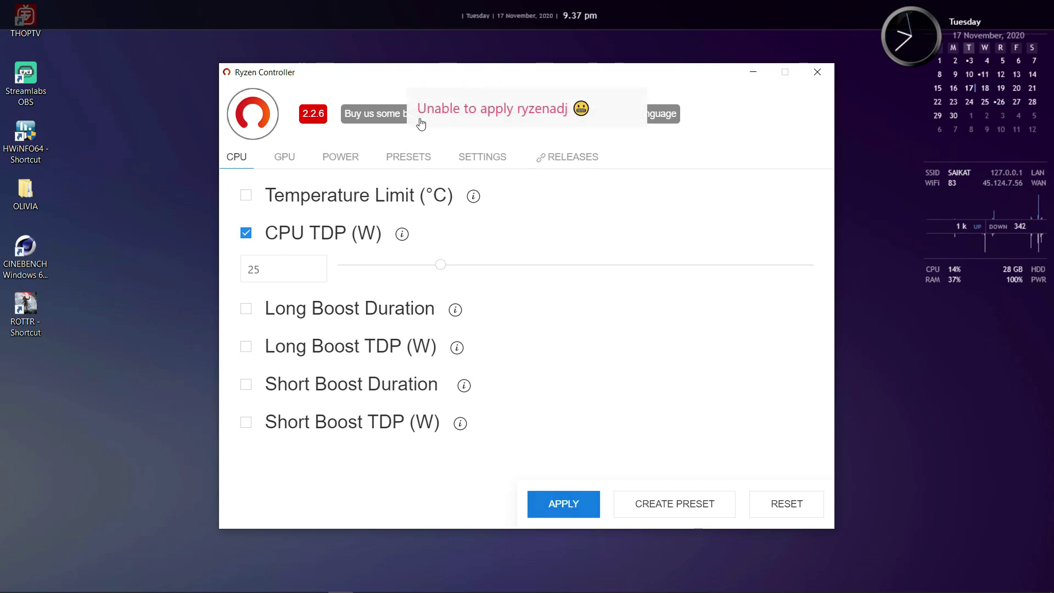
left_click(556, 511)
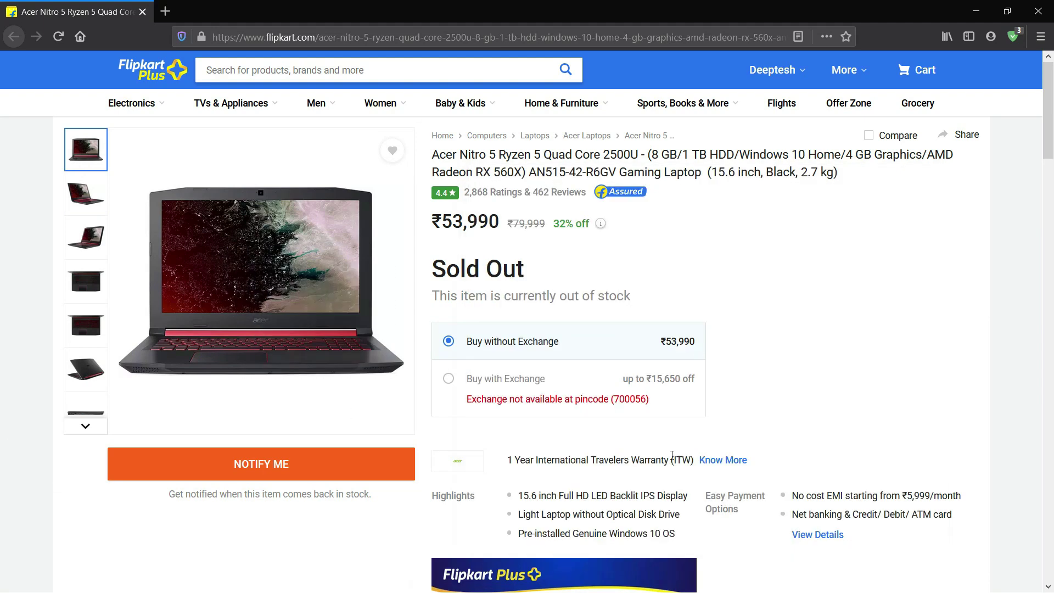
Step: Look over the Flipkart Acer Nitro 5 listing, then play the DELL G5 15 SE benchmark video
mouse_move(260, 320)
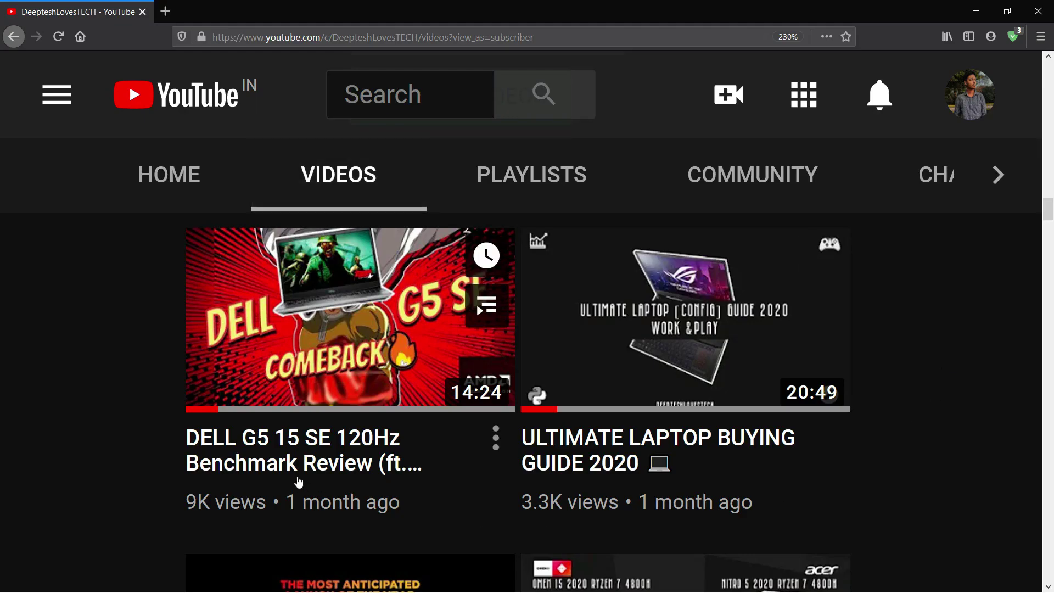
mouse_move(265, 424)
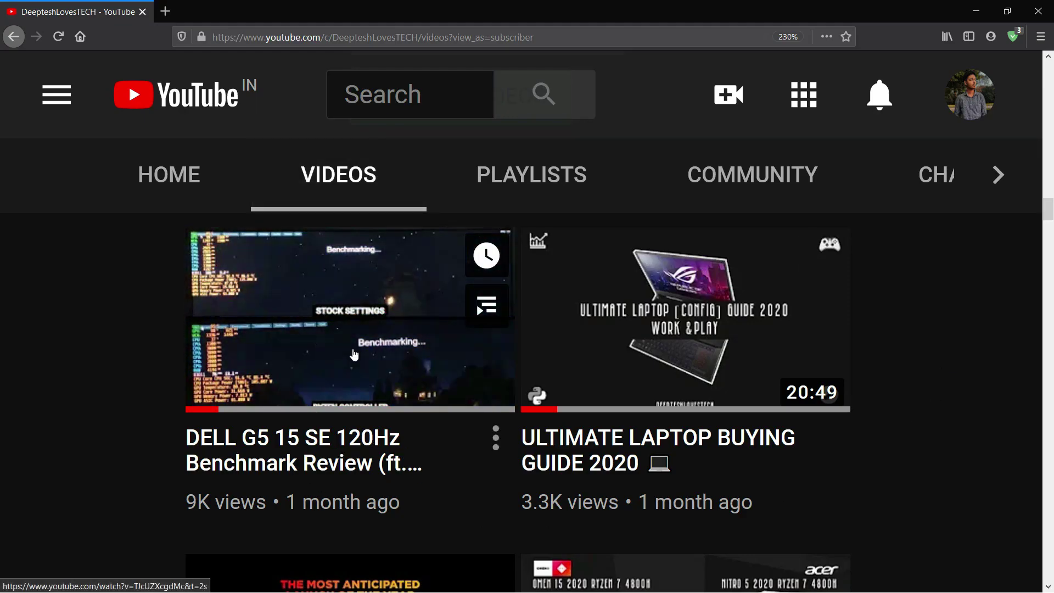
left_click(339, 418)
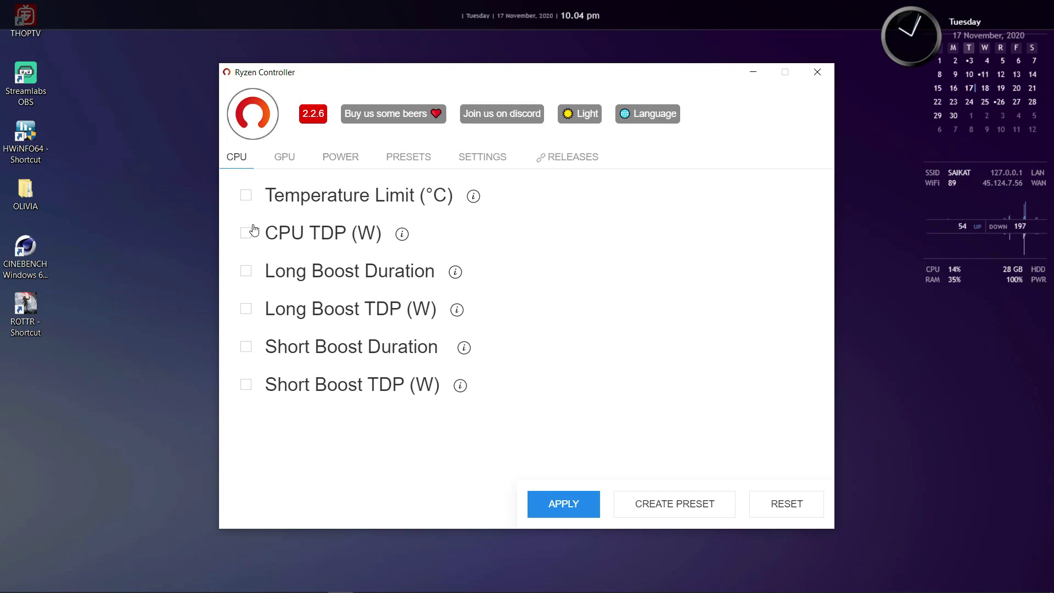
Step: Enable Temperature Limit at 95 °C and CPU TDP raised to 45 W
left_click(246, 197)
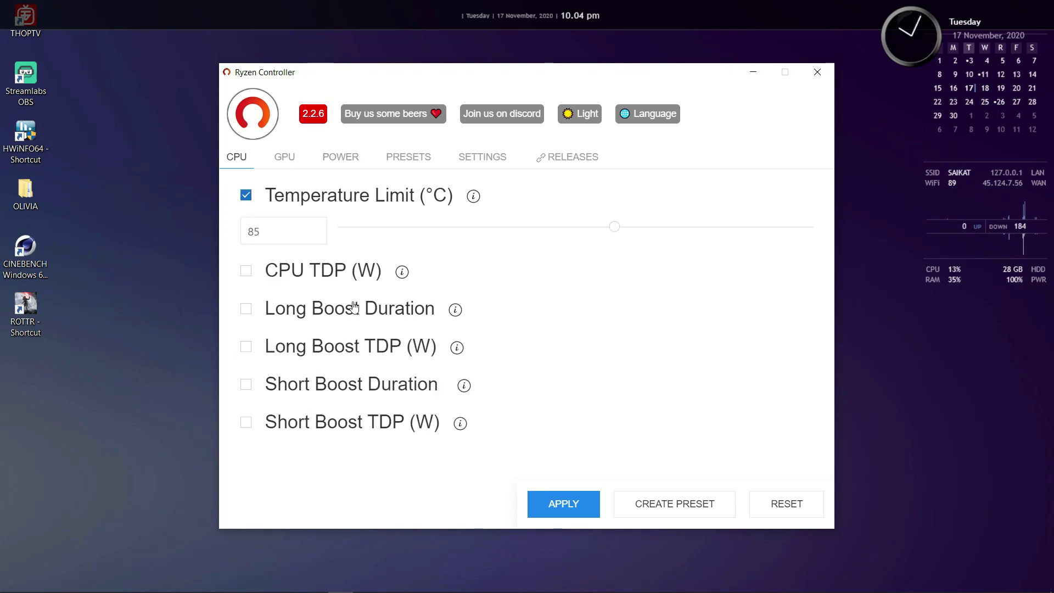
left_click(314, 227)
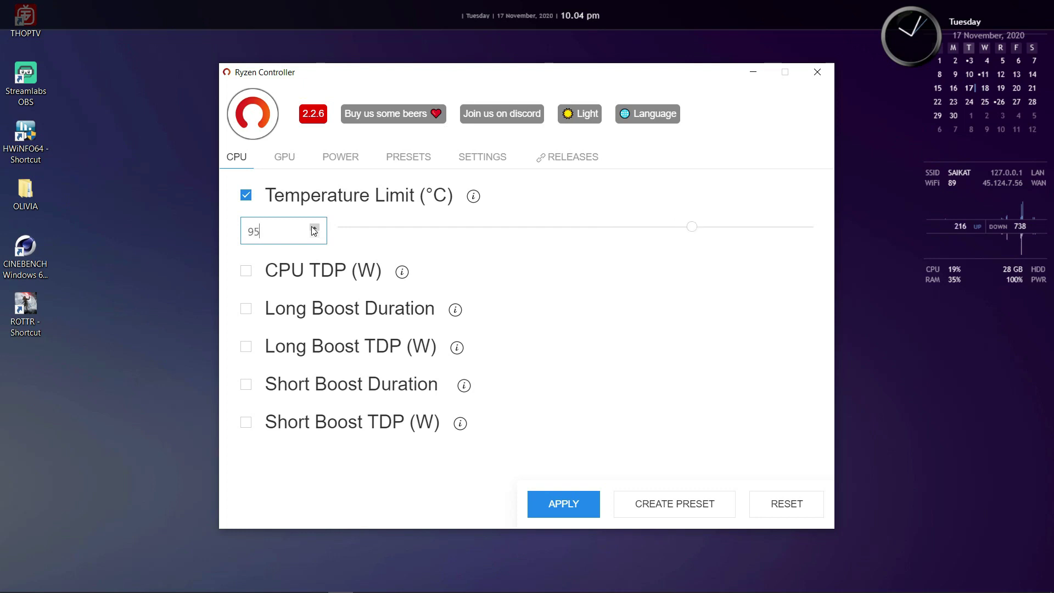
left_click(247, 272)
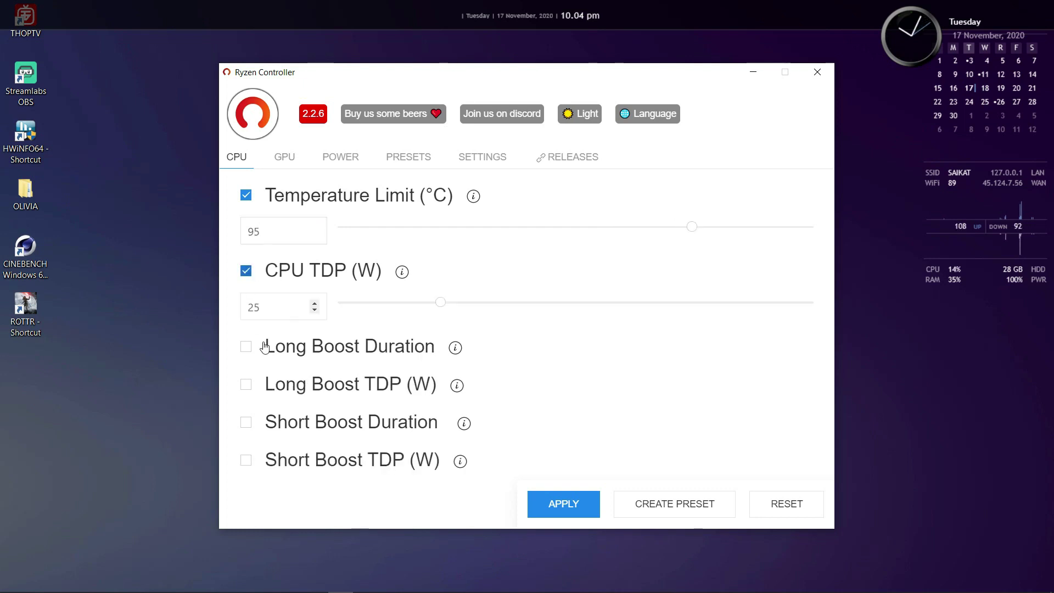
left_click(316, 305)
left_click(316, 306)
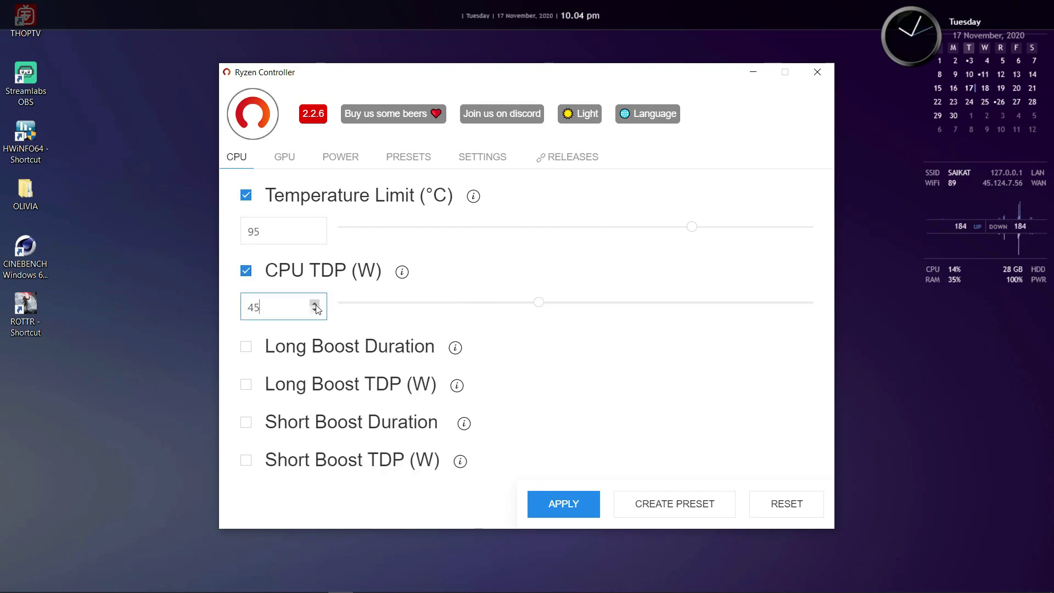
Step: Enable Long Boost Duration near 930 and Long Boost TDP at about 40 W
left_click(245, 347)
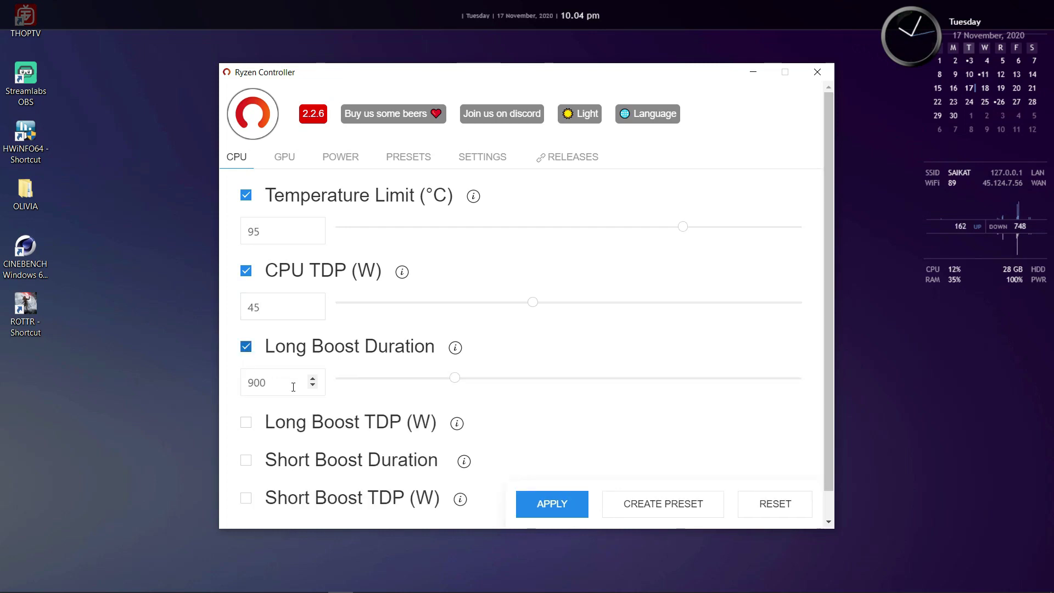
left_click(312, 380)
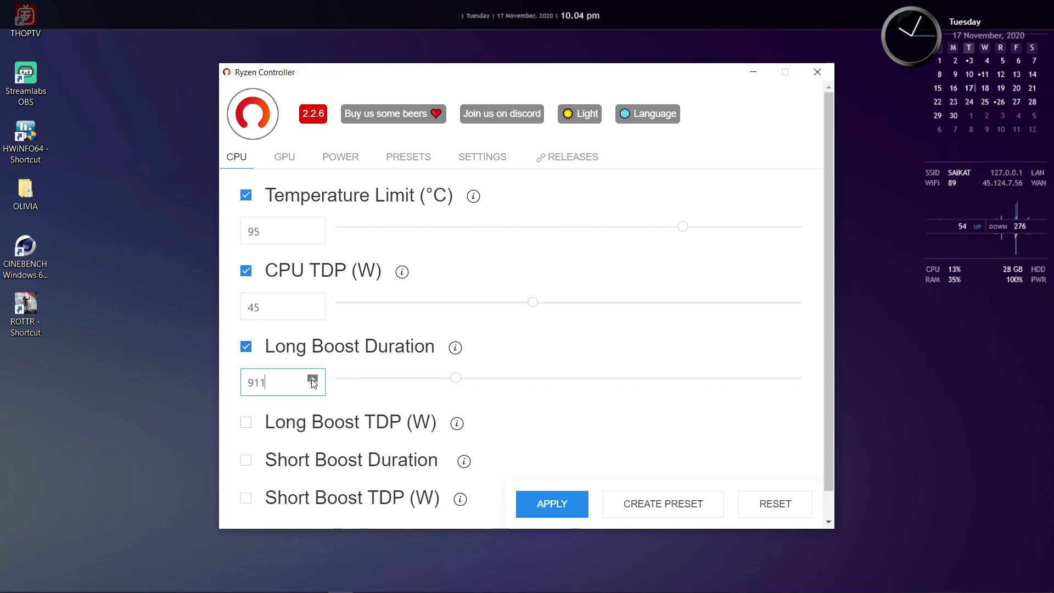
left_click_drag(312, 382, 312, 383)
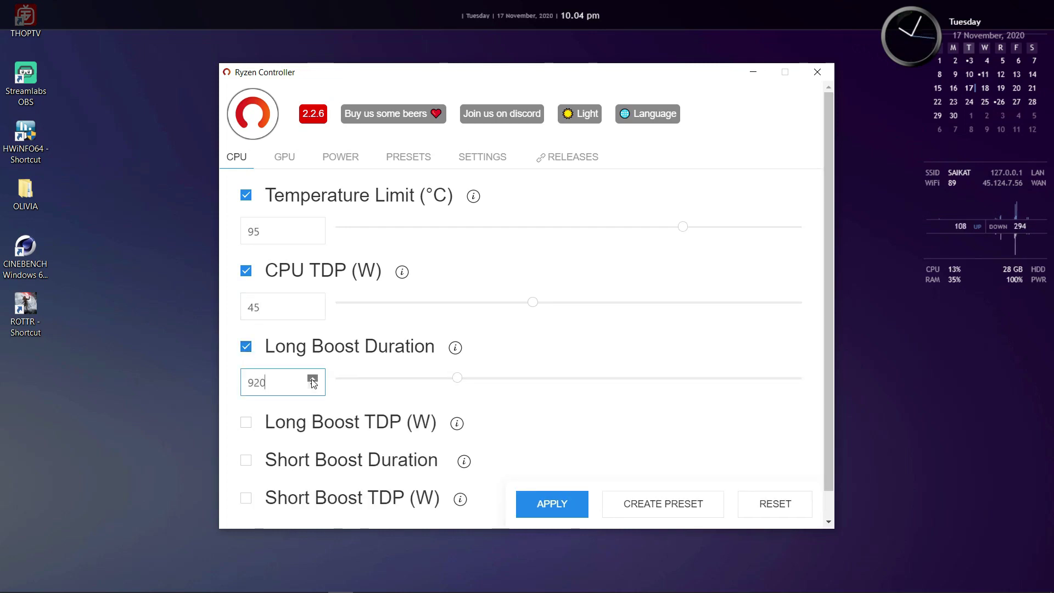
left_click(246, 422)
scroll(307, 392, "down", 2)
double_click(281, 395)
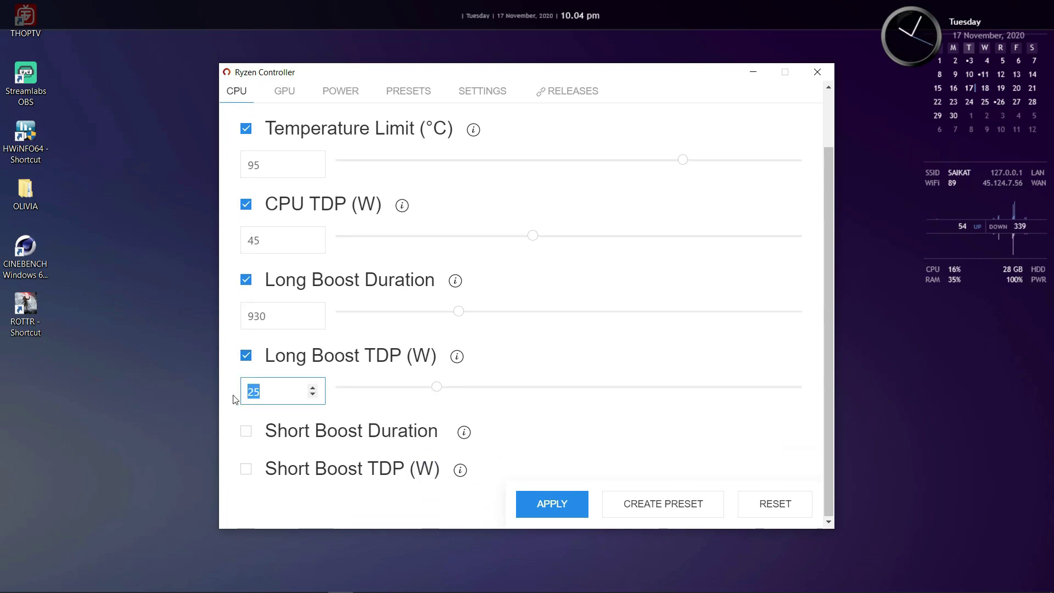
left_click_drag(312, 388, 313, 388)
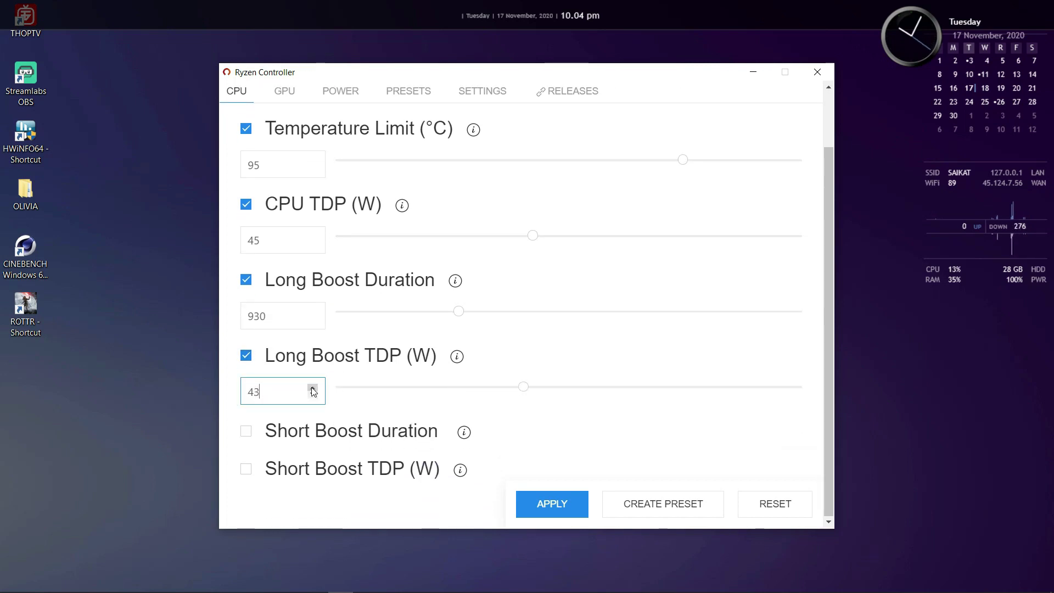
left_click(311, 394)
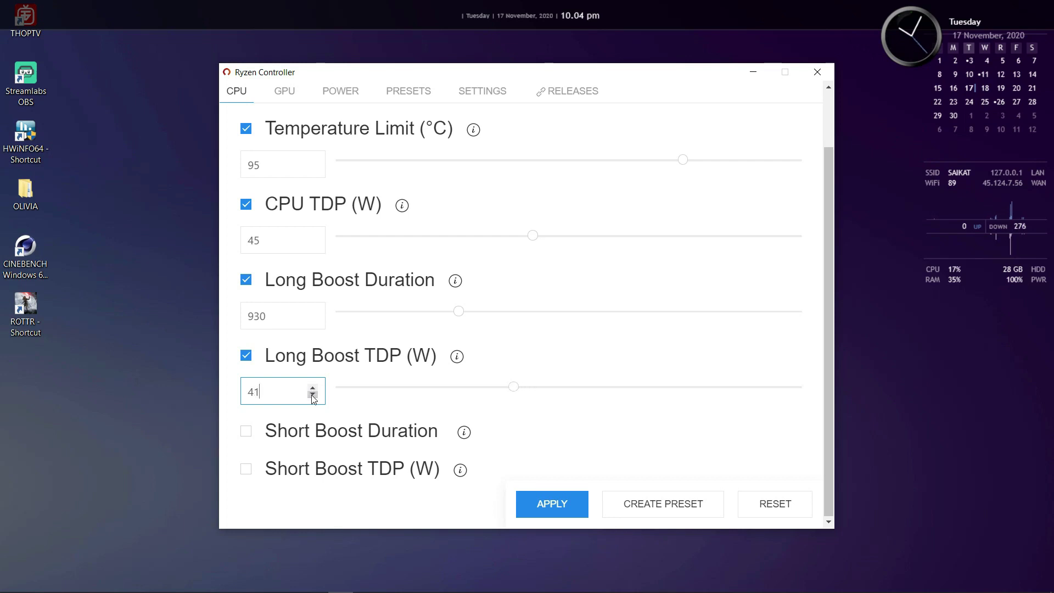
Step: Enable Short Boost Duration and Short Boost TDP at 54 W, then create a preset
left_click(247, 432)
scroll(317, 434, "down", 1)
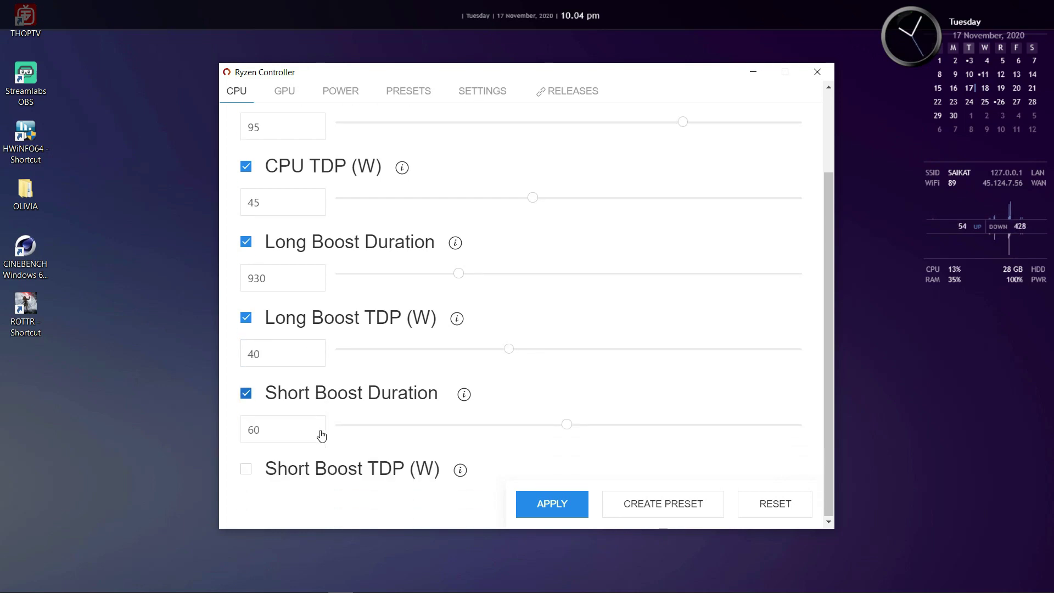
left_click(260, 470)
scroll(323, 466, "down", 1)
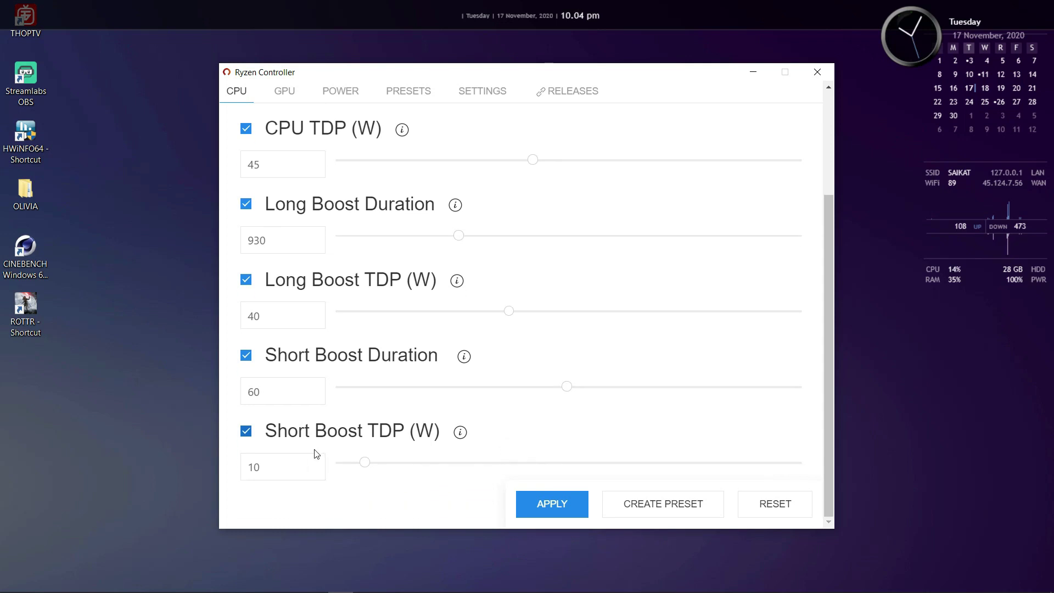
left_click(313, 466)
left_click(311, 462)
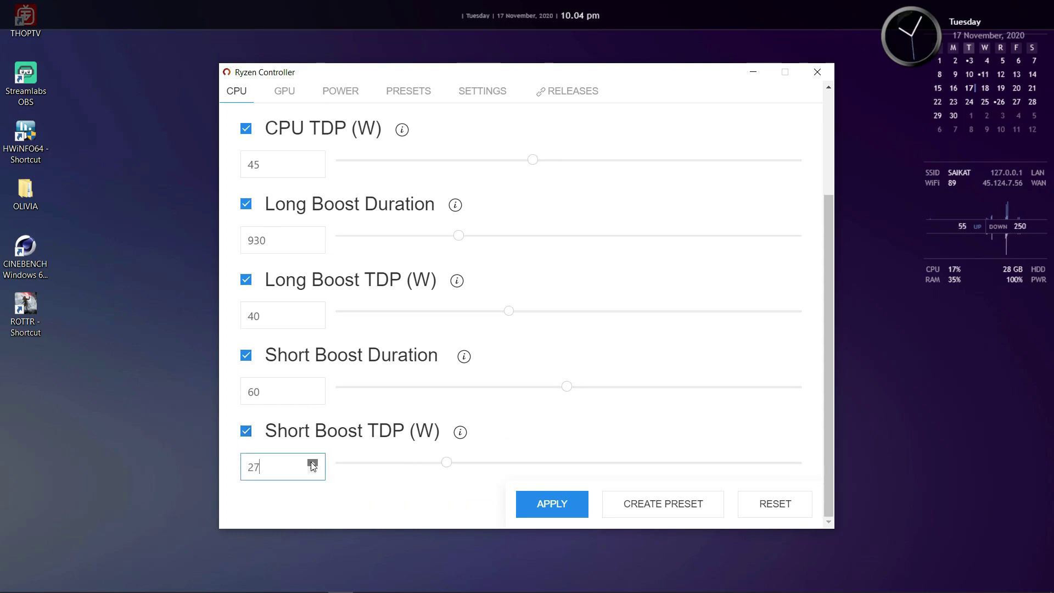
left_click_drag(312, 464, 313, 464)
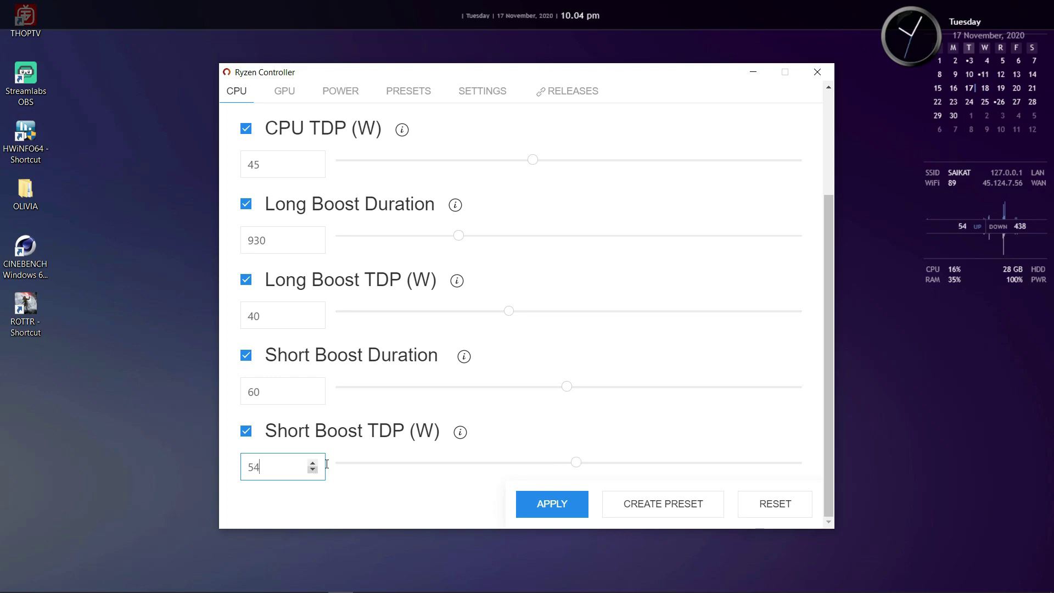
left_click(648, 509)
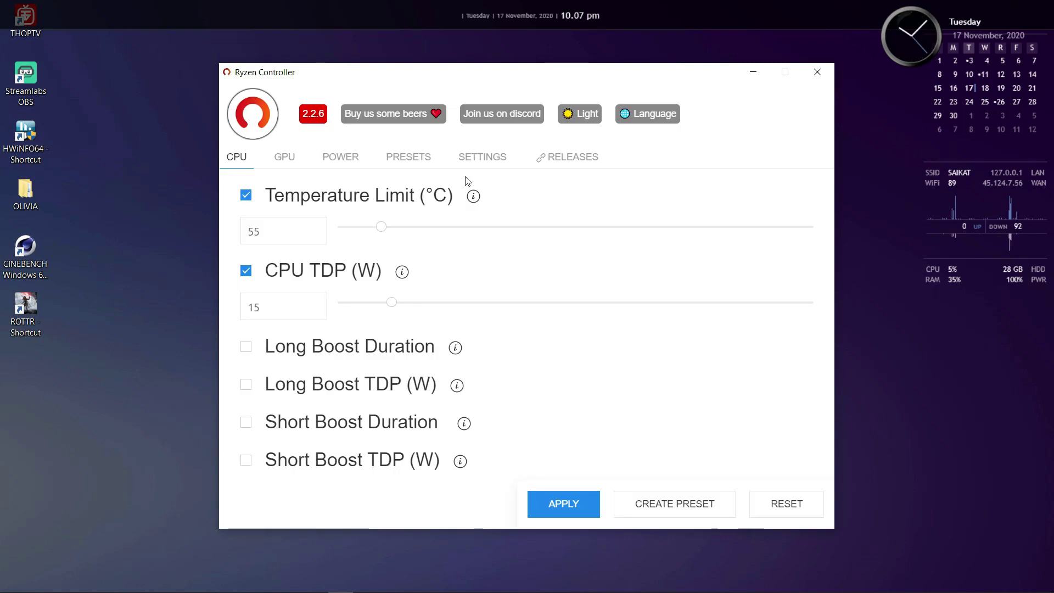
Step: Check the local presets list, then enable Temperature Limit and lower it to 61 °C
left_click(409, 161)
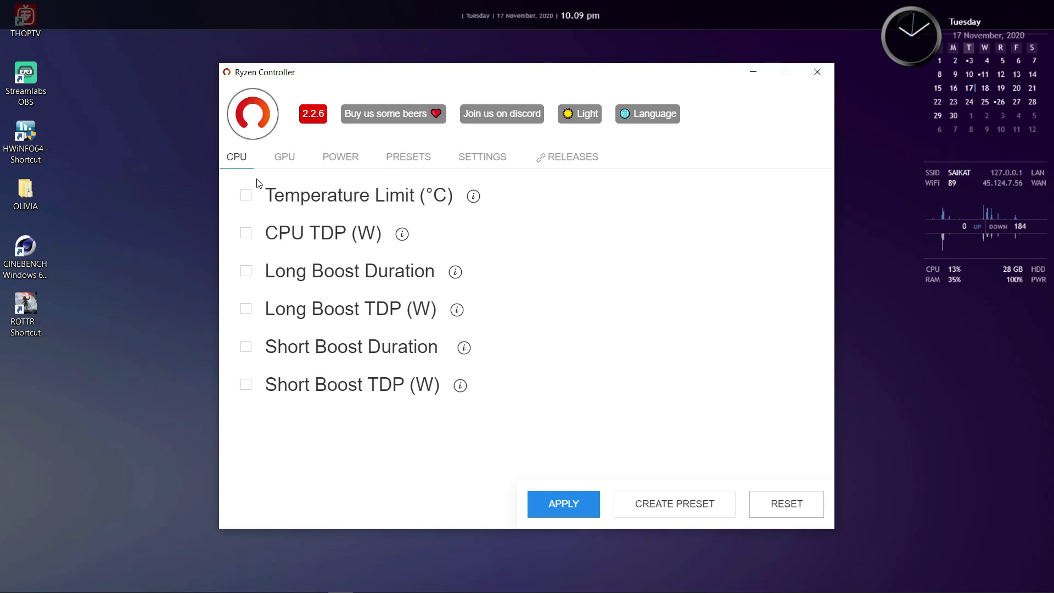
mouse_move(475, 203)
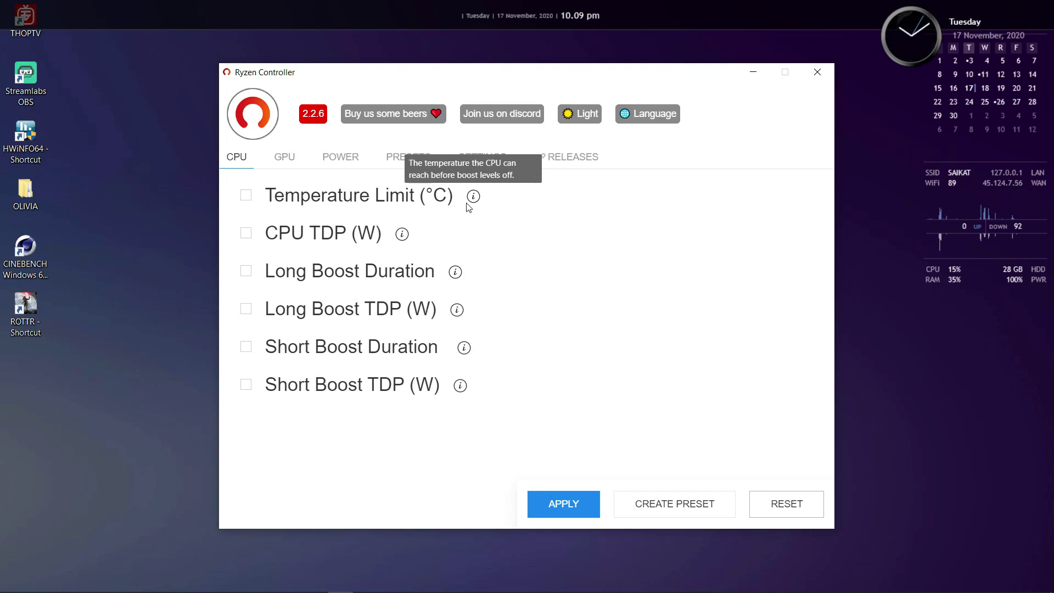
left_click(246, 196)
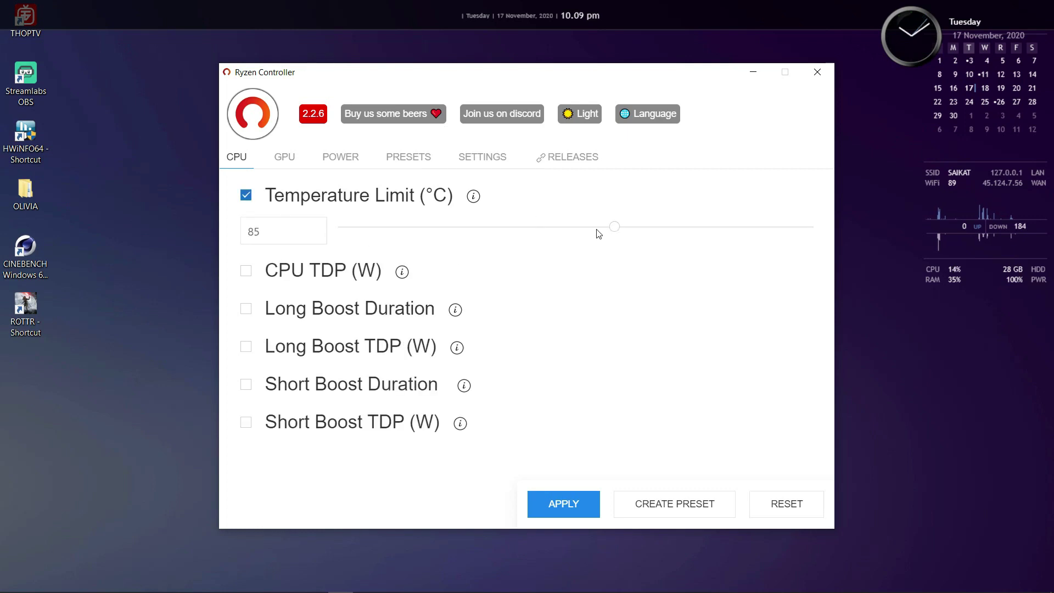
left_click_drag(614, 228, 685, 227)
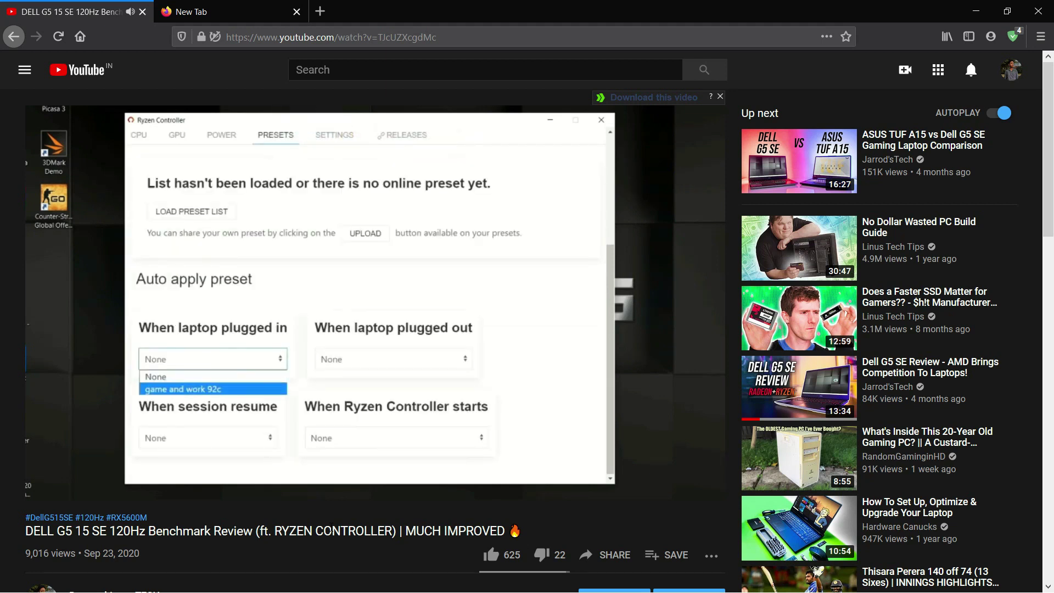
Step: Resume the YouTube review video covering Ryzen Controller's auto-apply presets
left_click(532, 434)
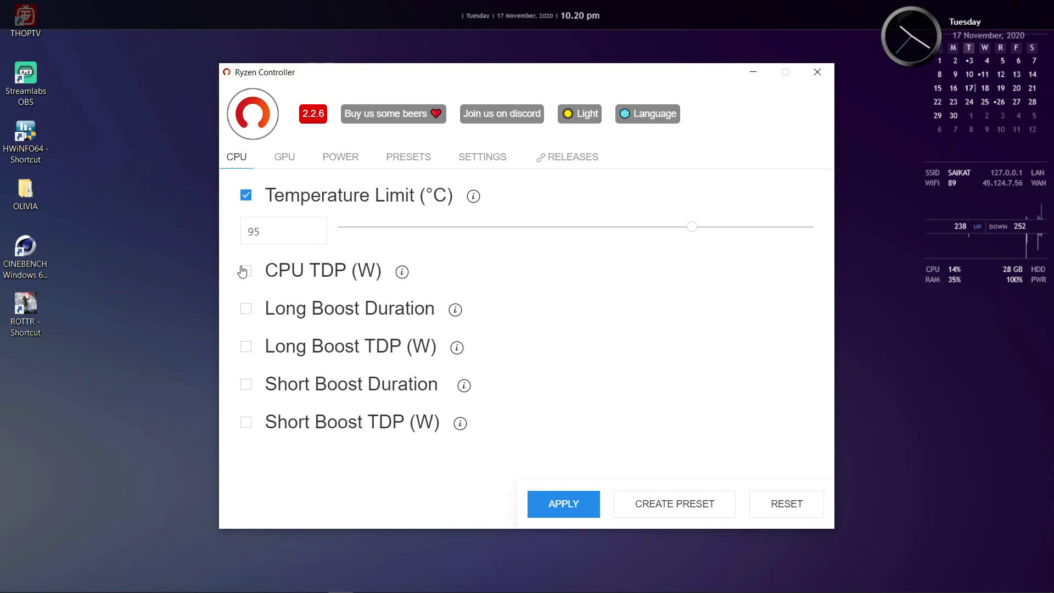
Step: Enable CPU TDP (W) and step it up through 35 and 47 to 54 W
mouse_move(406, 282)
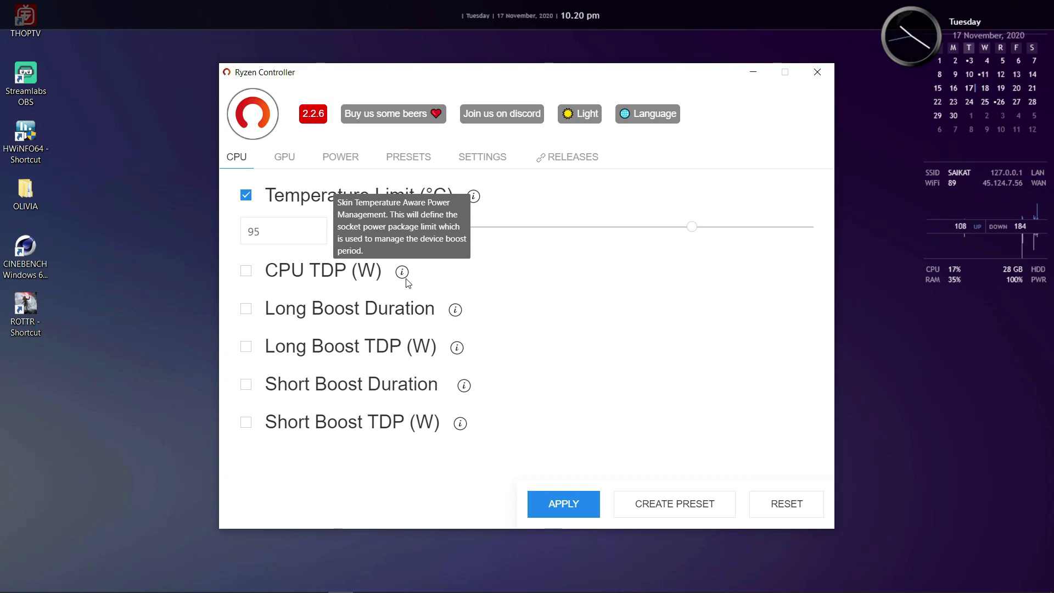
left_click(246, 271)
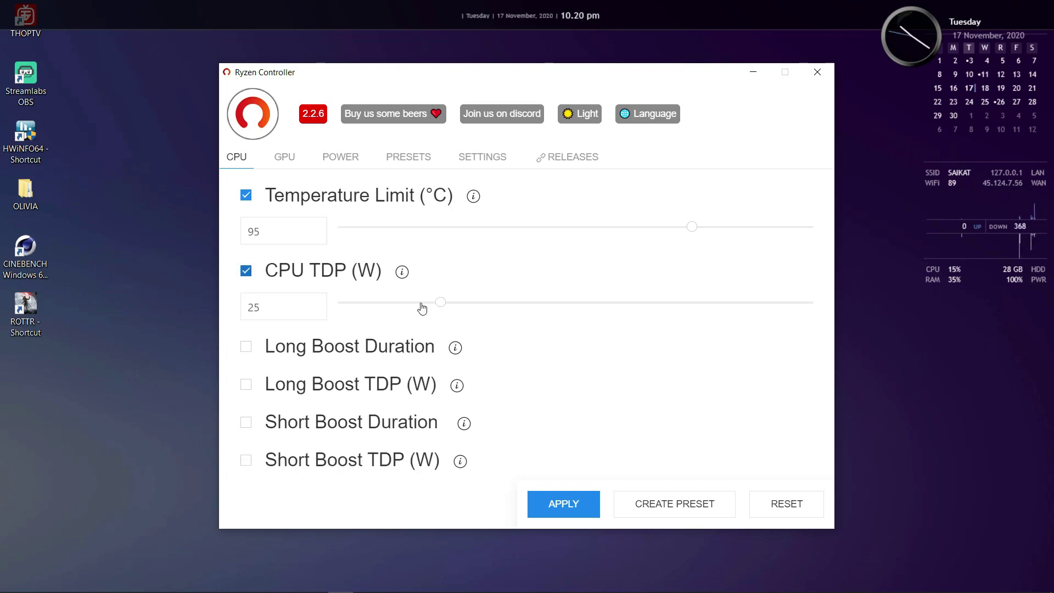
left_click(311, 305)
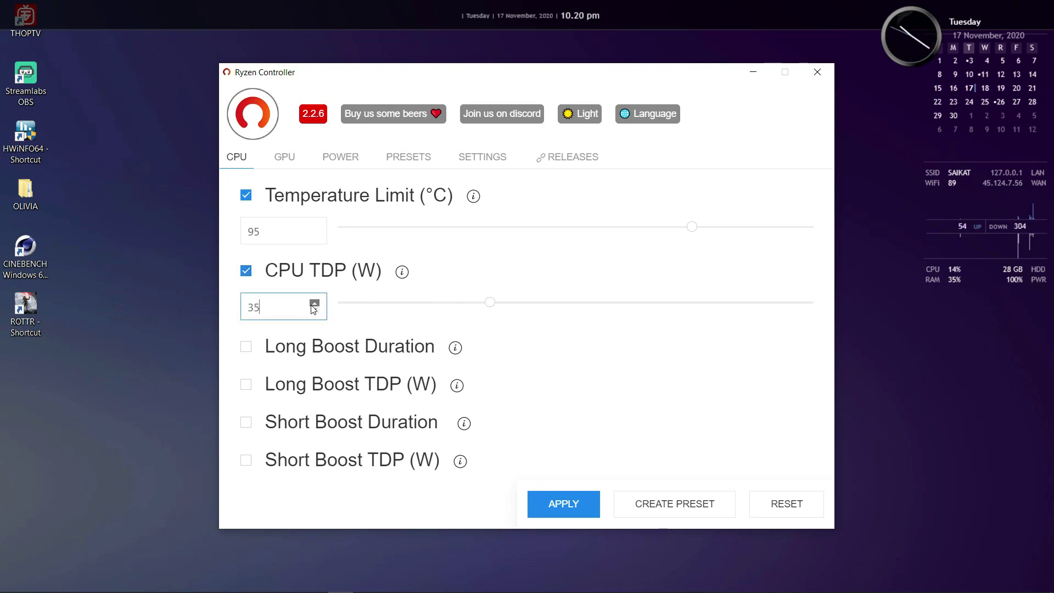
left_click(313, 305)
left_click(313, 305)
left_click(315, 302)
left_click(314, 302)
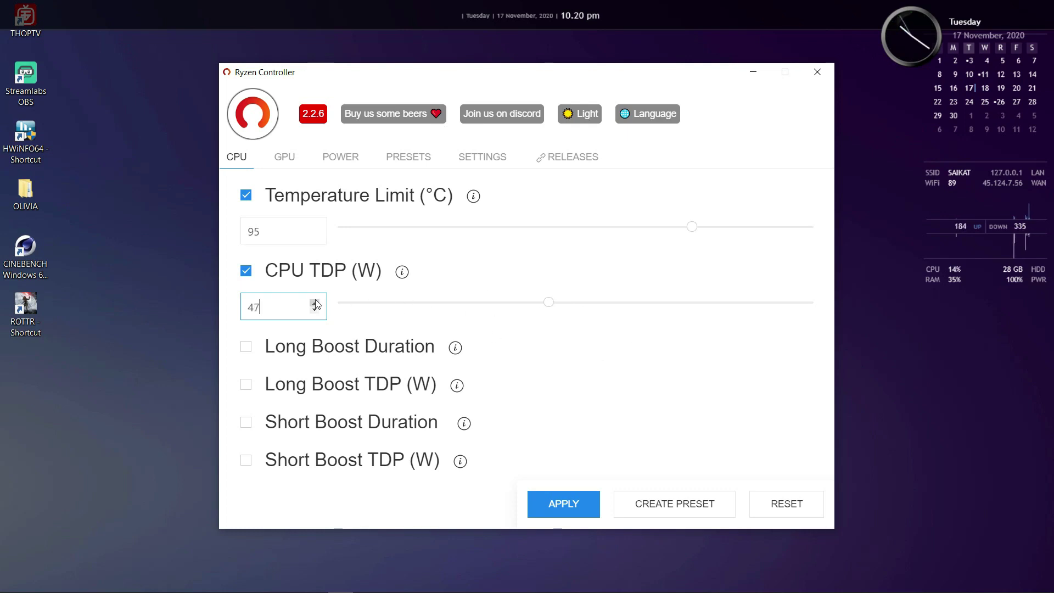
left_click(315, 303)
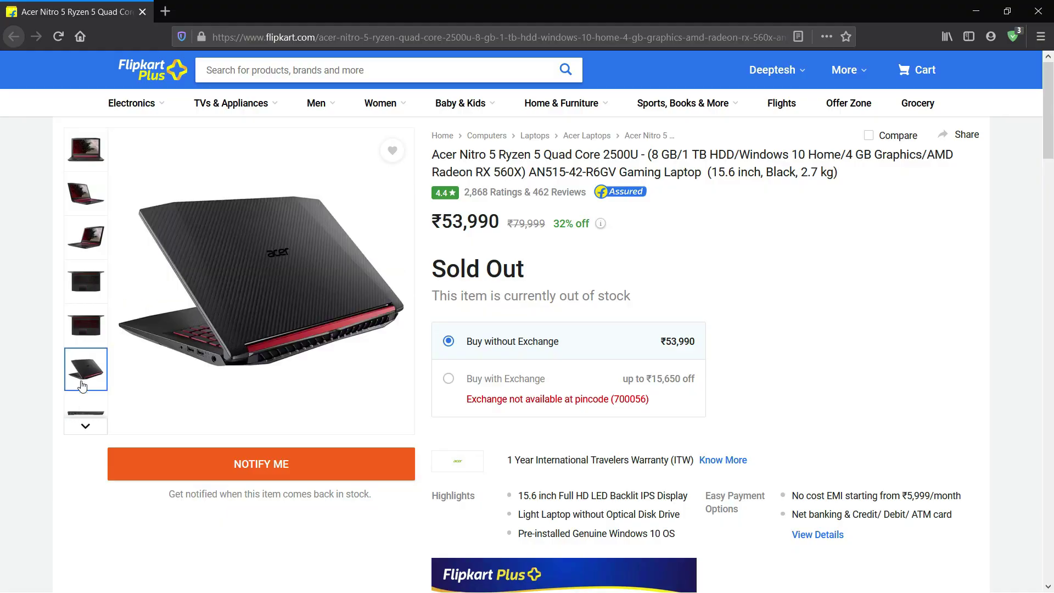
Step: Browse the Acer Nitro 5 photos: keyboard top view, side view, then the rear view
left_click(84, 332)
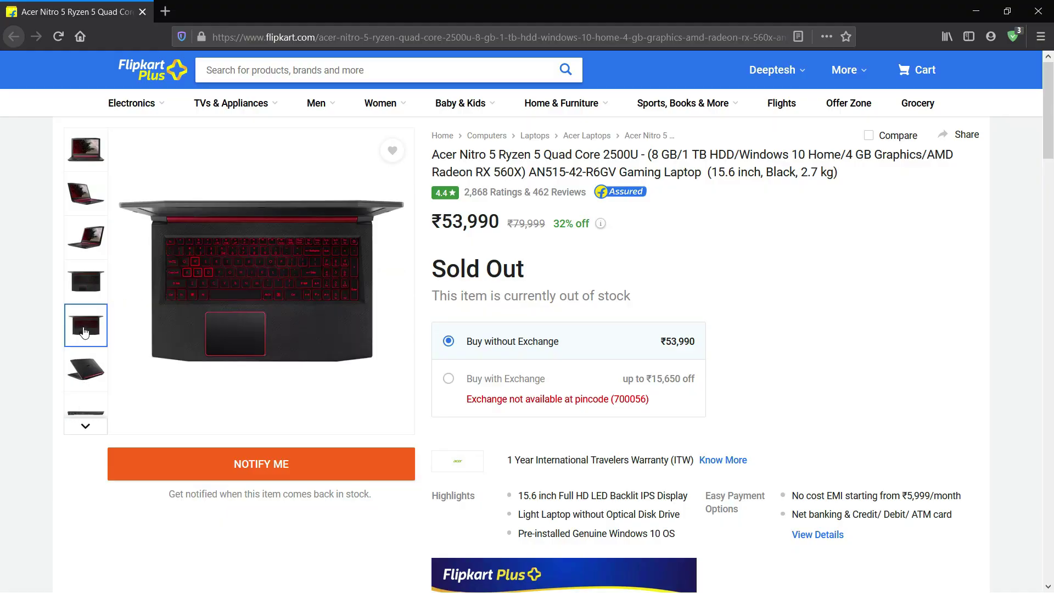
left_click(93, 249)
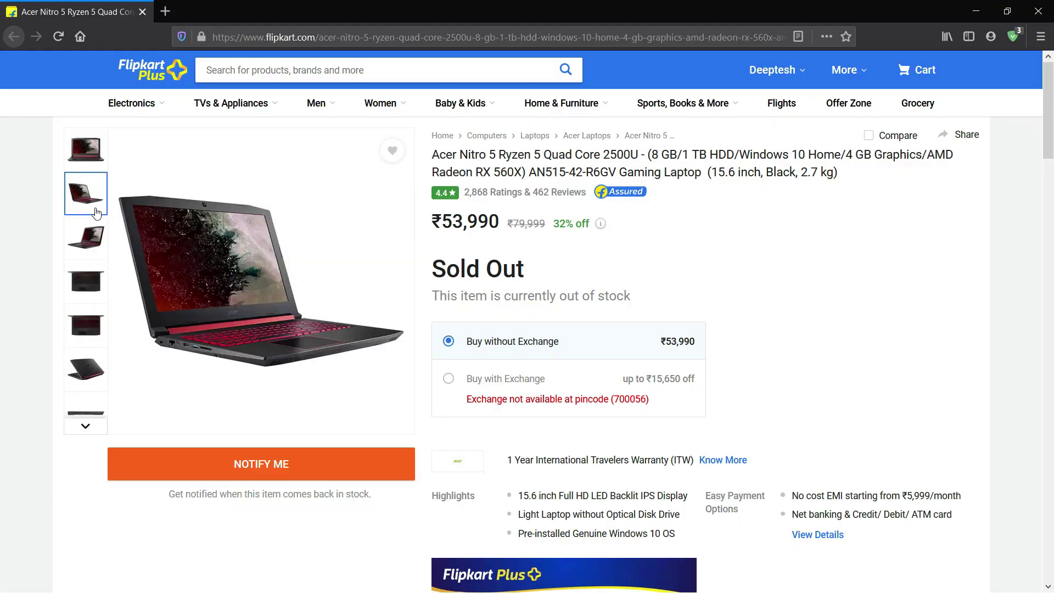
mouse_move(188, 329)
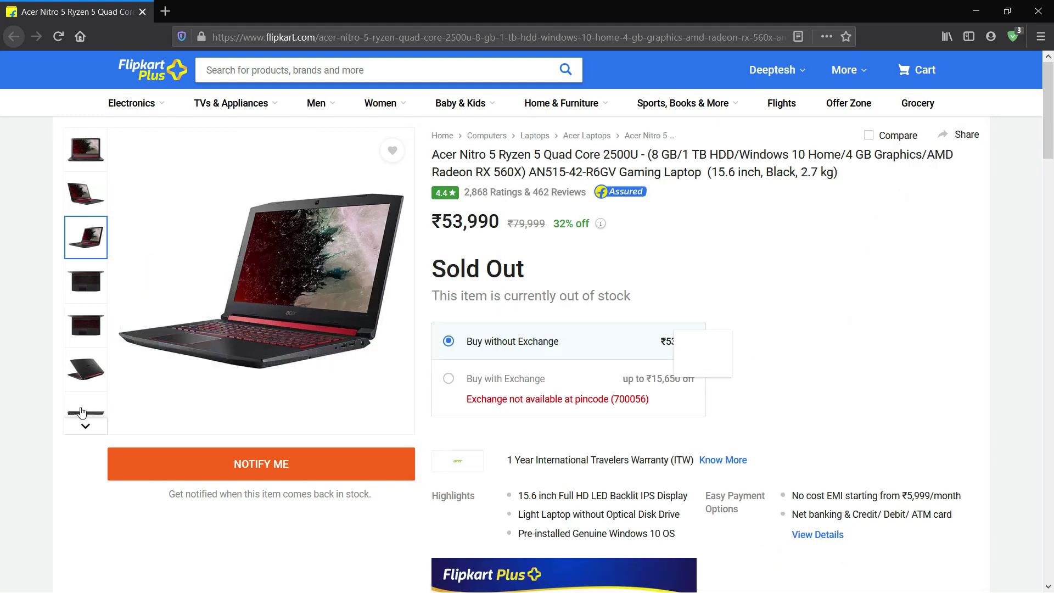
left_click(81, 410)
mouse_move(205, 369)
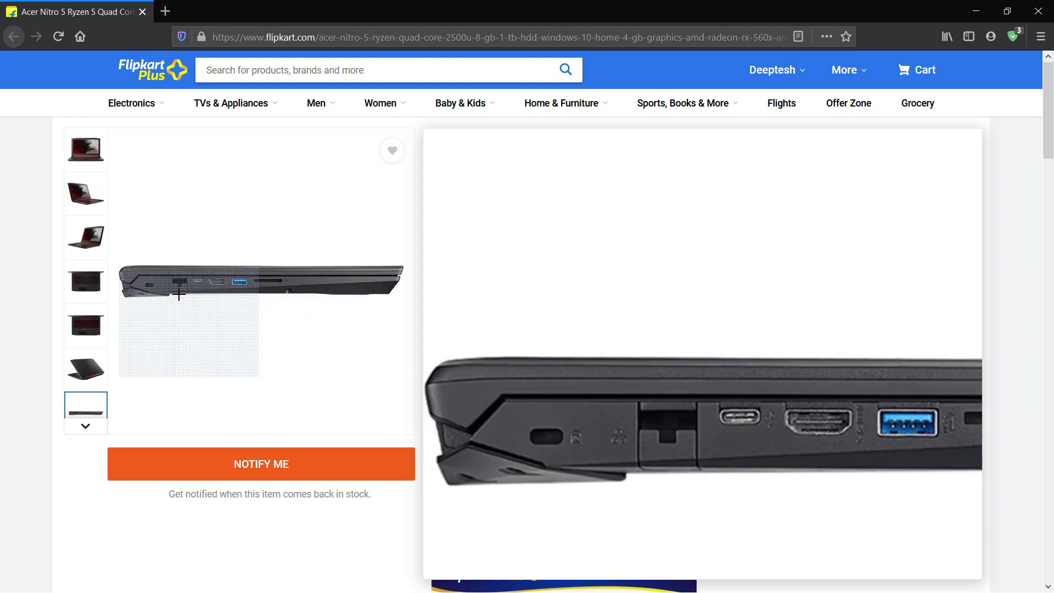
mouse_move(99, 362)
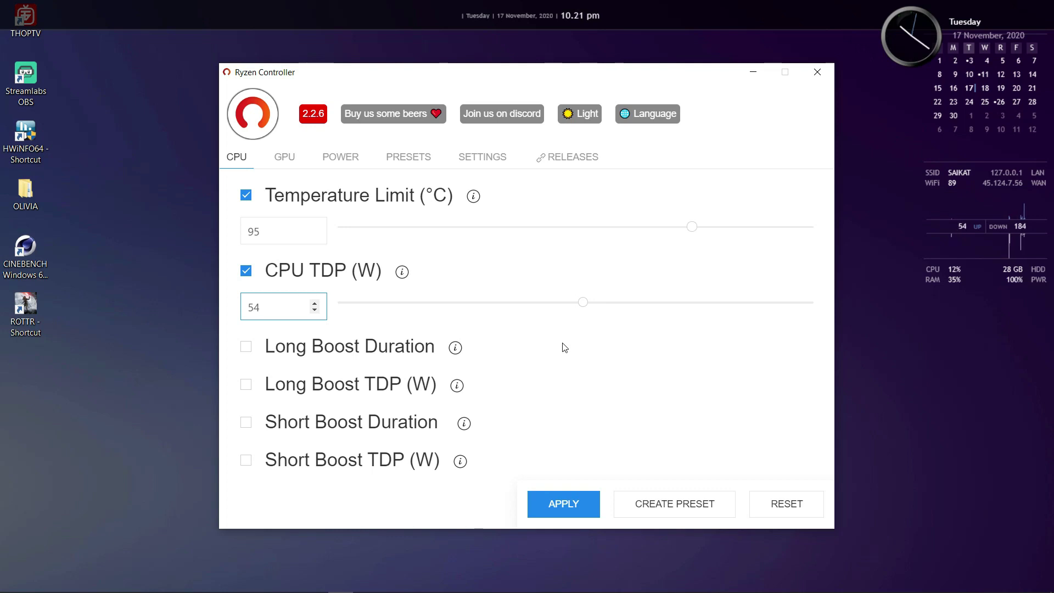
mouse_move(400, 278)
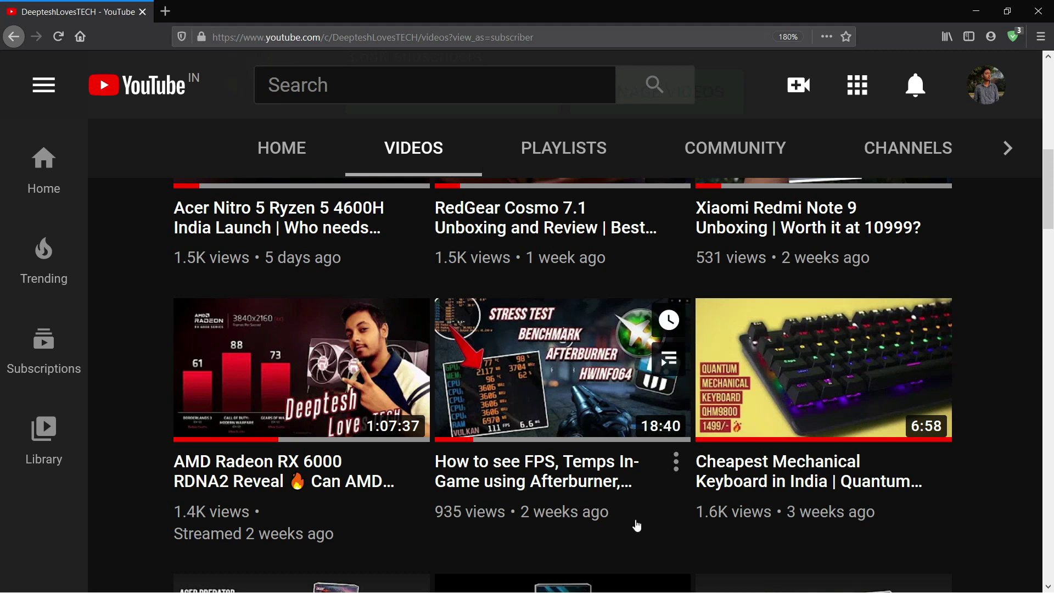
mouse_move(594, 418)
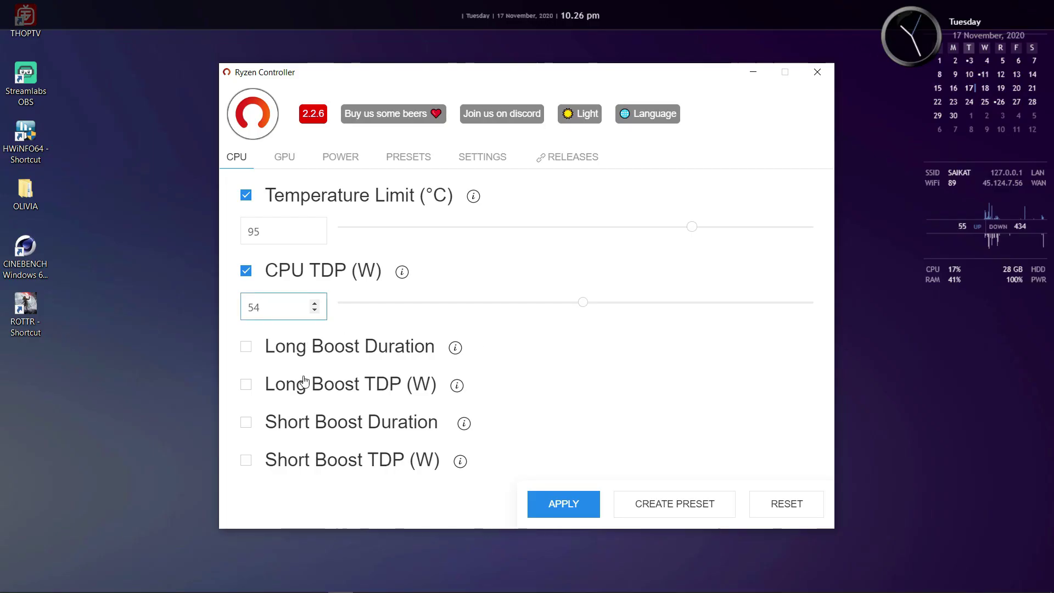
Step: Enable Long Boost Duration and Long Boost TDP, raising Long Boost TDP to 35 W
left_click(248, 346)
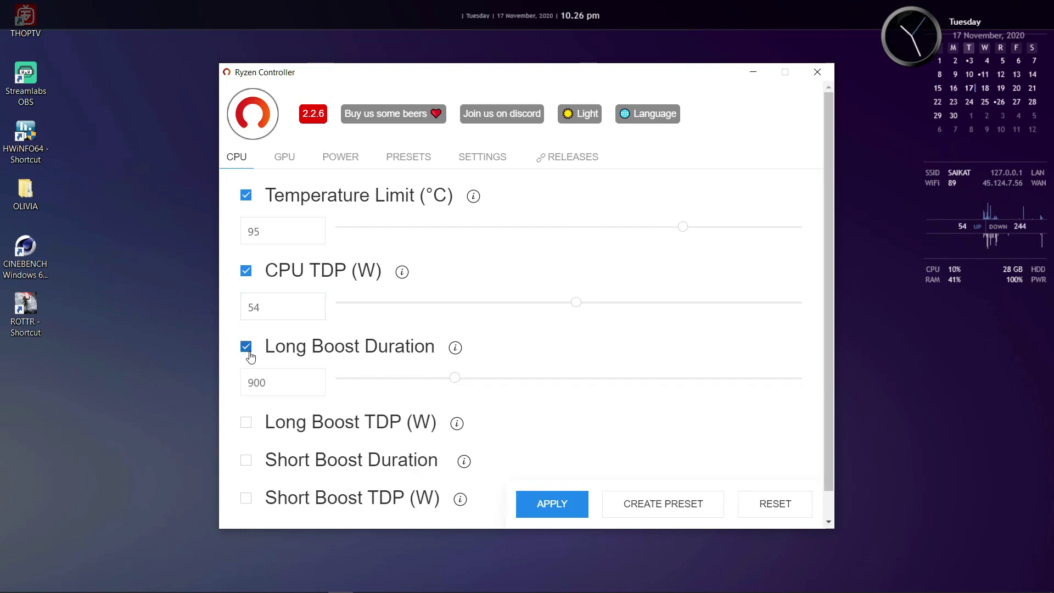
left_click(246, 422)
scroll(384, 418, "down", 1)
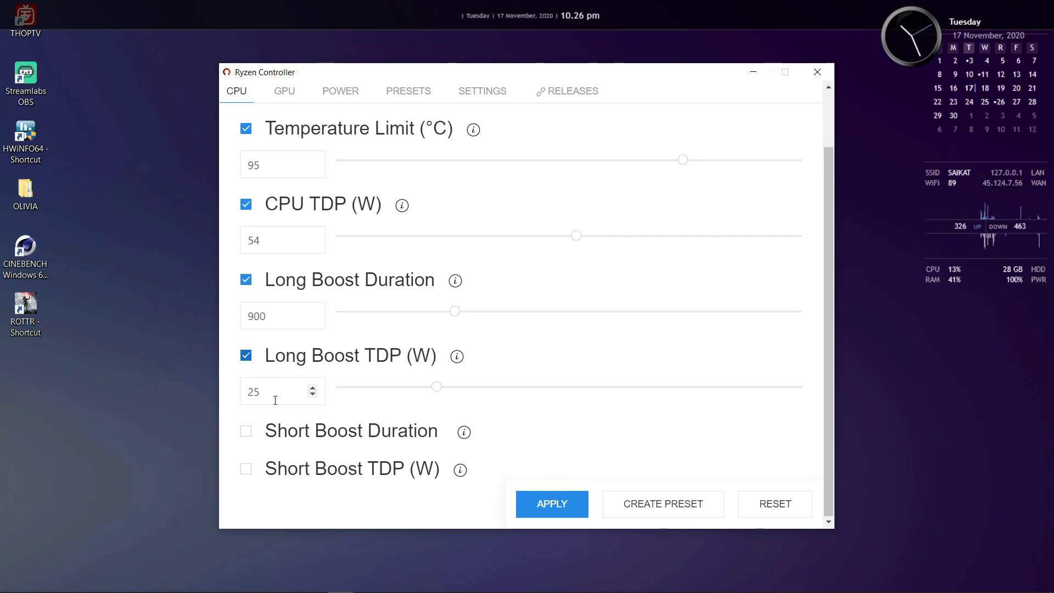
left_click(312, 389)
left_click(313, 388)
left_click(313, 389)
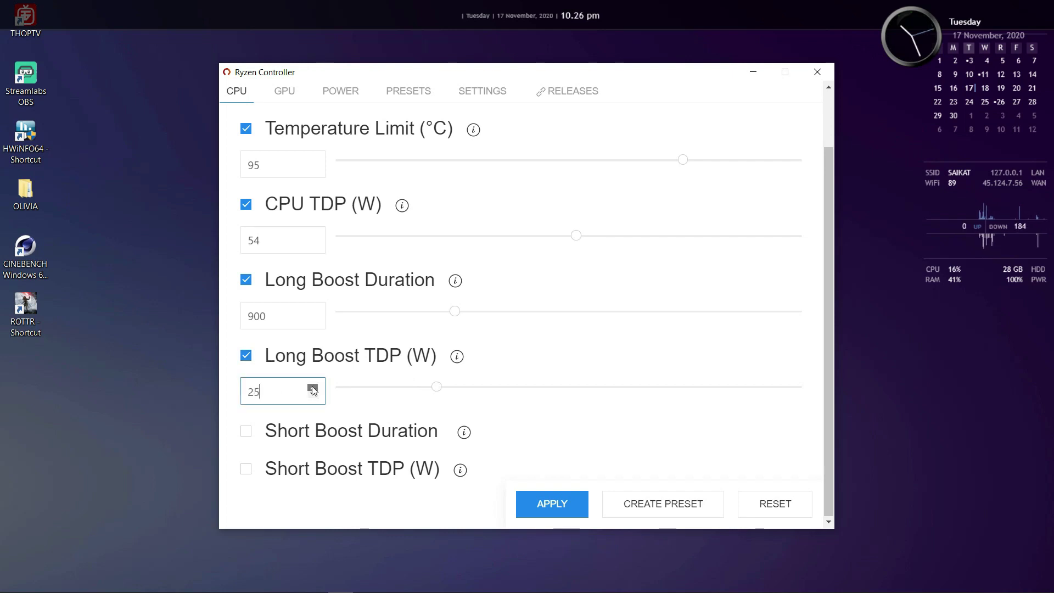
left_click(313, 388)
left_click(312, 388)
left_click(313, 388)
left_click(312, 388)
left_click(313, 388)
left_click(312, 388)
left_click(313, 388)
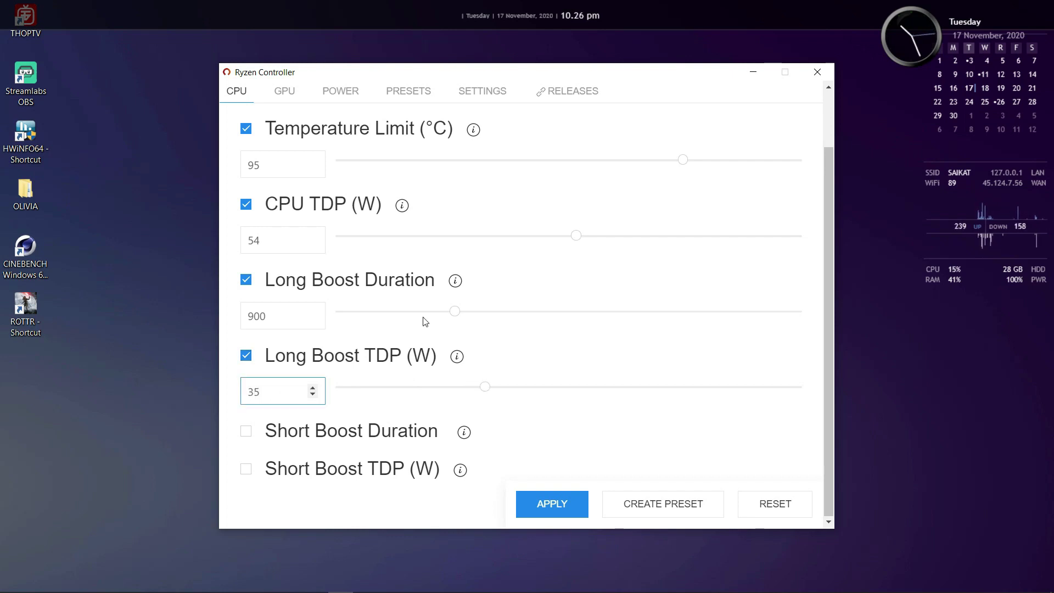
Step: Set Long Boost Duration to its 3600 maximum, Long Boost TDP to 40 W, CPU TDP to 45 W
left_click(312, 312)
left_click(312, 313)
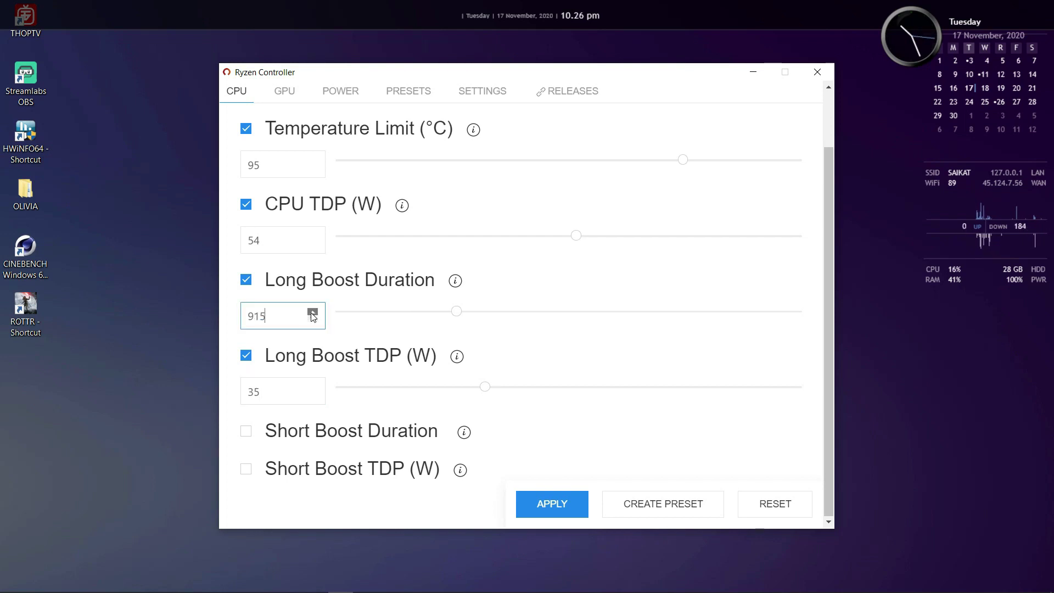
left_click(312, 313)
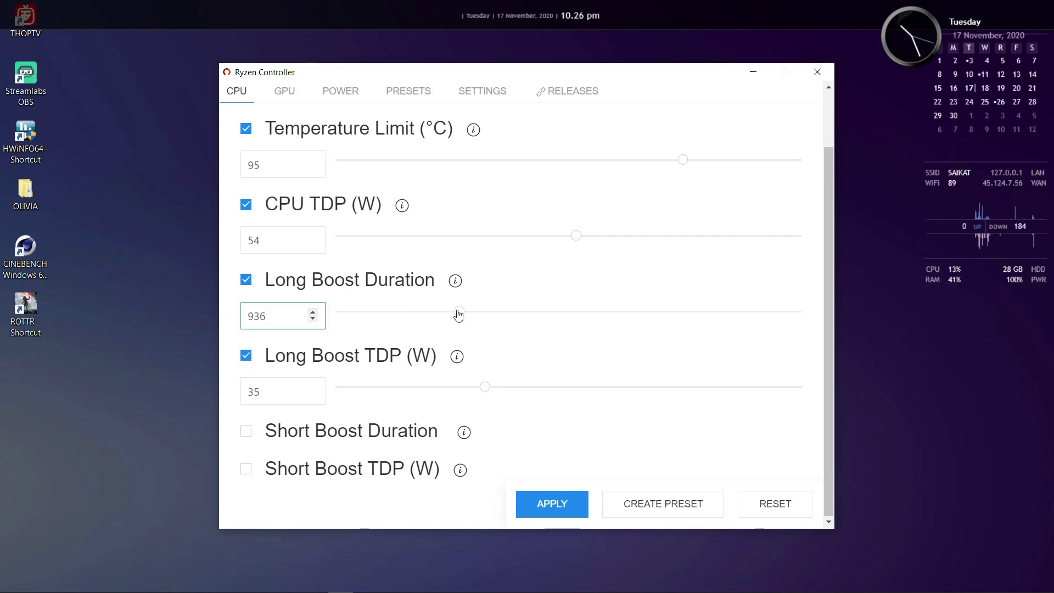
left_click_drag(459, 312, 787, 314)
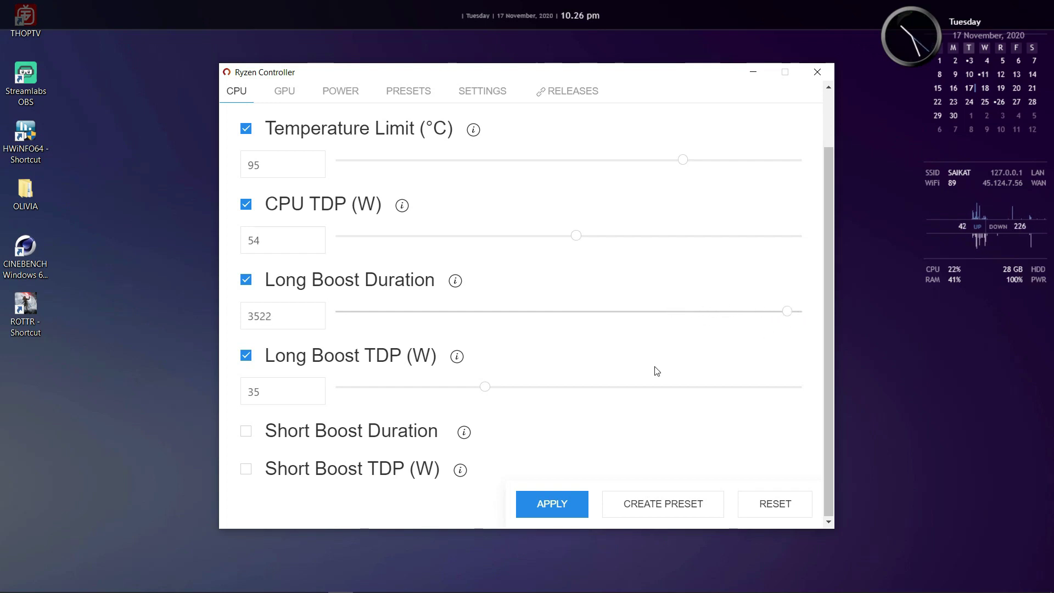
left_click_drag(487, 393, 509, 393)
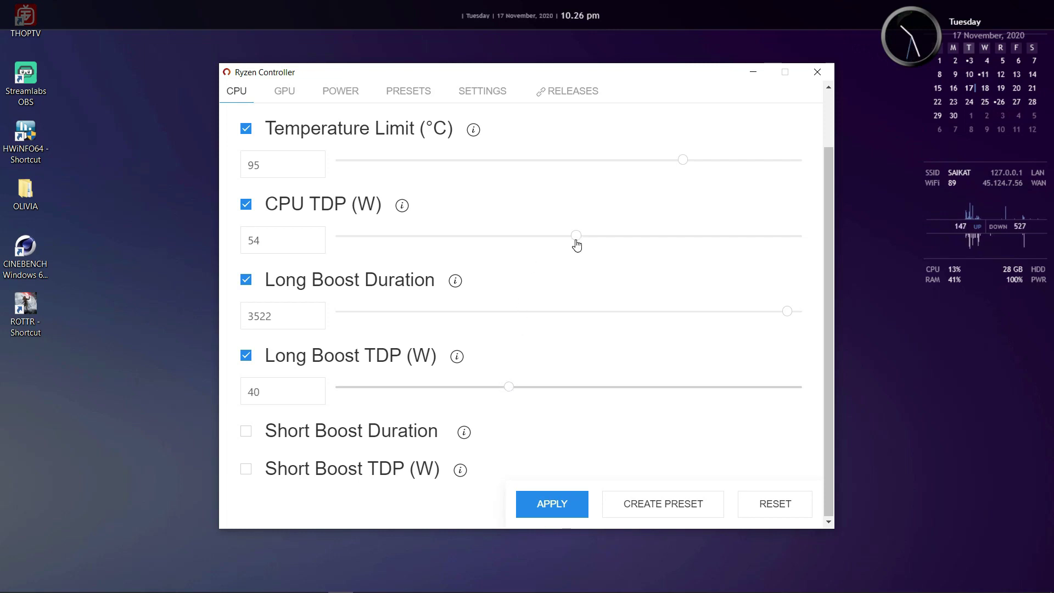
left_click_drag(576, 242, 534, 245)
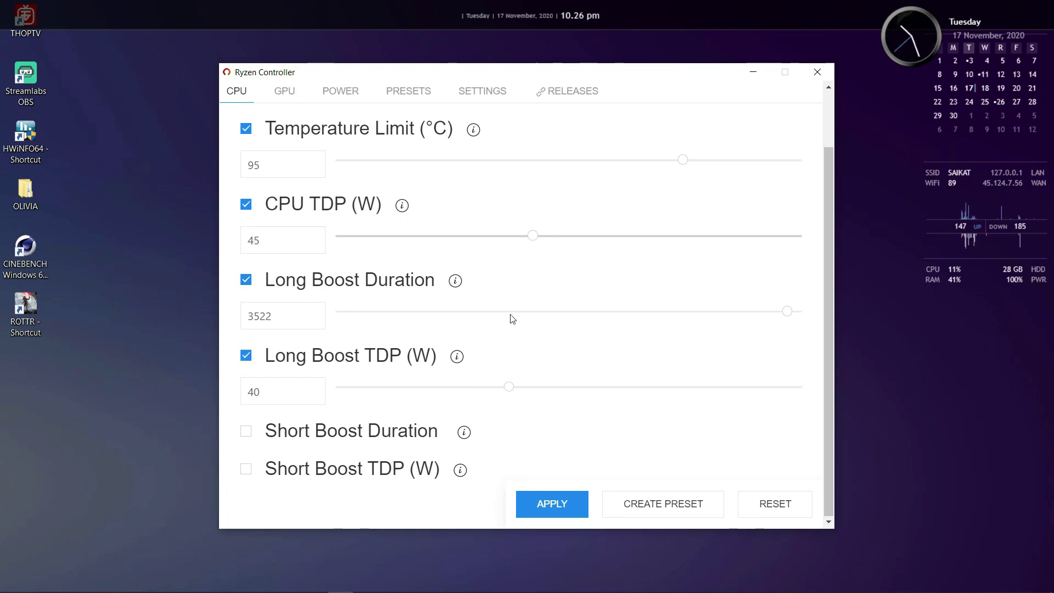
left_click_drag(780, 315, 804, 319)
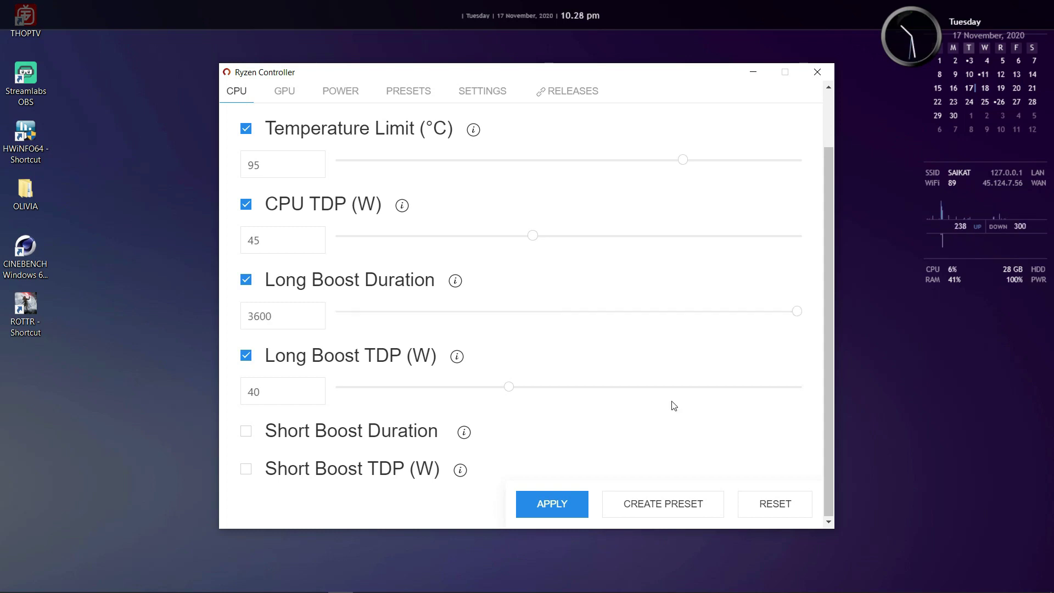
Step: Enable Short Boost Duration and Short Boost TDP, raising the TDP toward 54 W
left_click(245, 431)
scroll(519, 424, "down", 1)
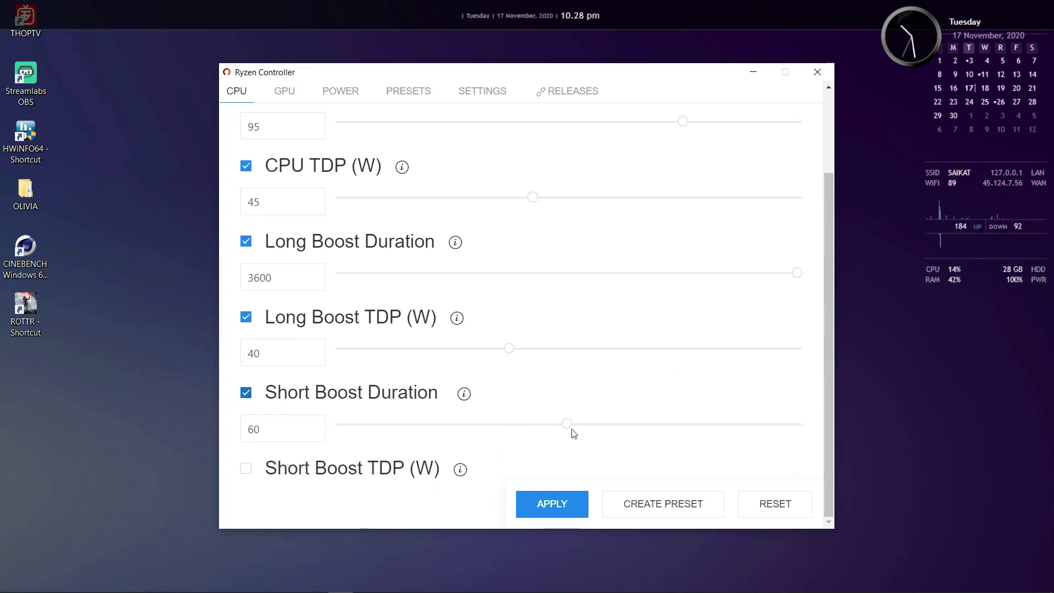
mouse_move(567, 425)
left_mouse_down()
mouse_move(499, 430)
mouse_move(566, 430)
left_mouse_up()
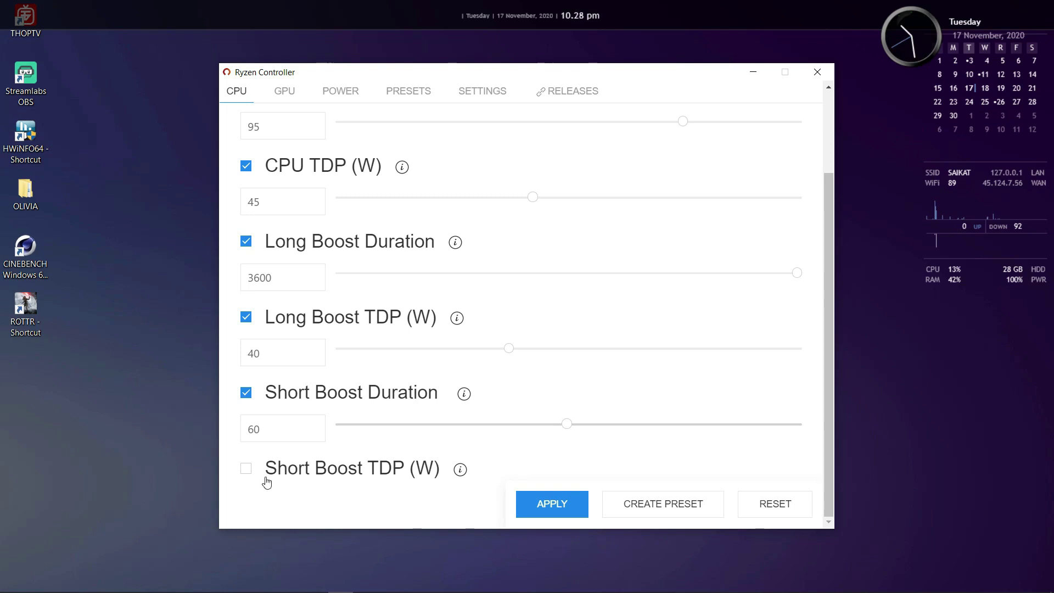
left_click(246, 469)
scroll(360, 446, "down", 1)
left_click(312, 462)
left_click(312, 462)
left_click(312, 462)
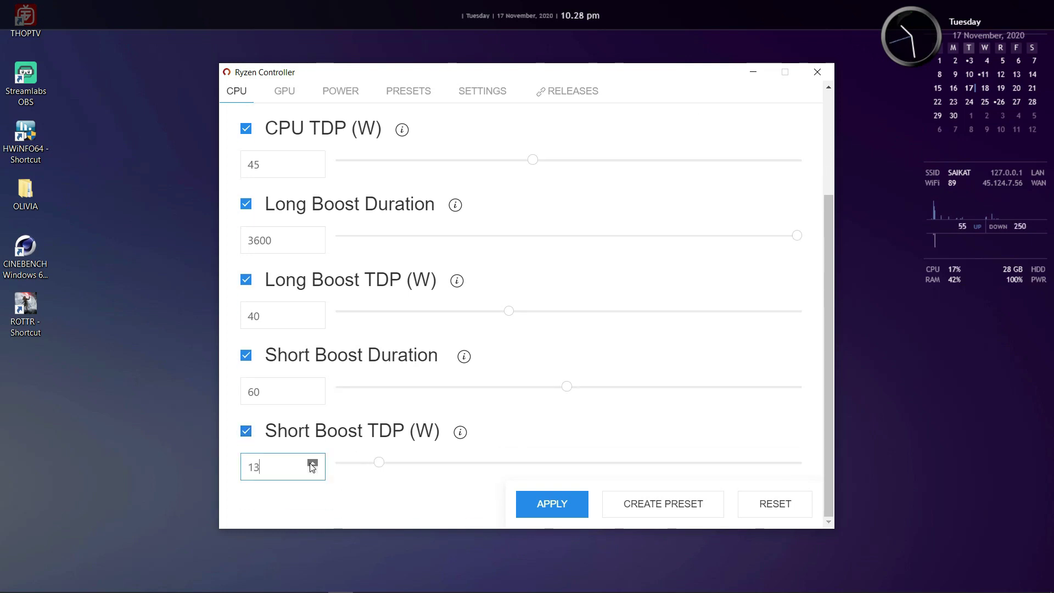
left_click_drag(313, 462, 313, 462)
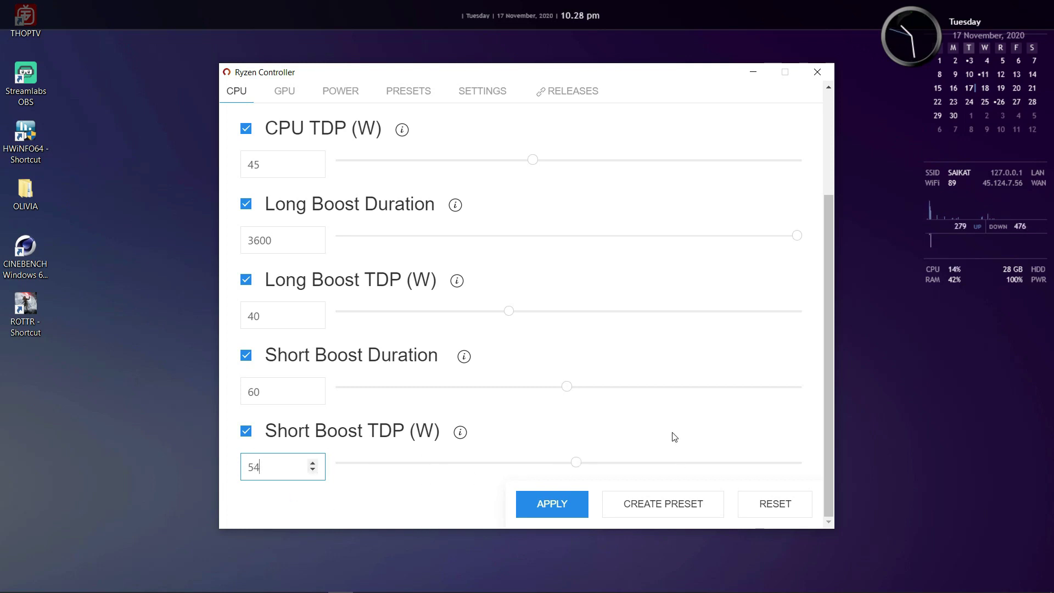
Step: Adjust Short Boost Duration, overshooting to 120 before settling on 70
scroll(418, 427, "up", 3)
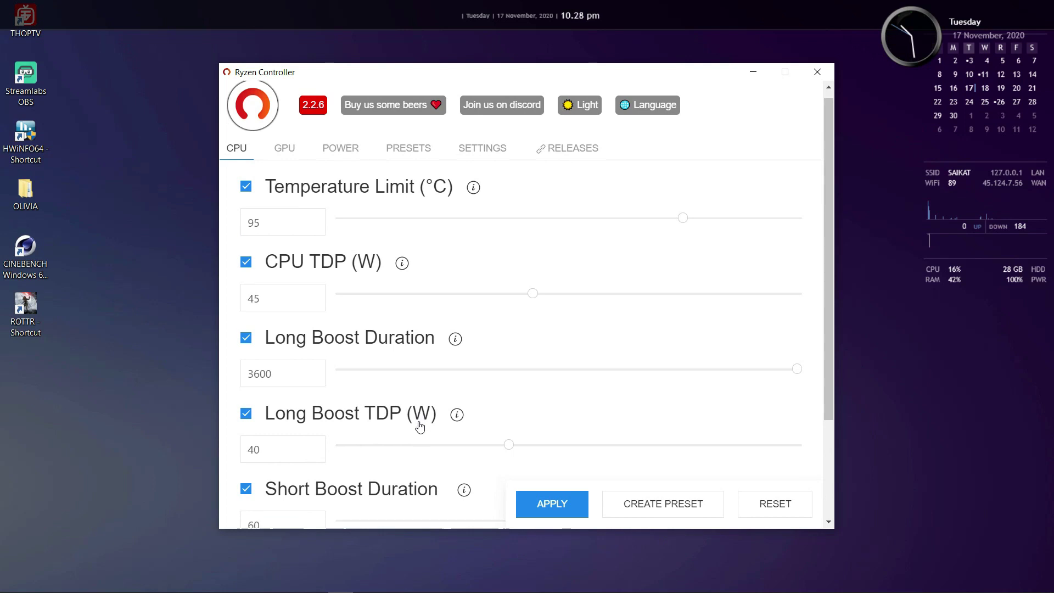
scroll(419, 427, "down", 3)
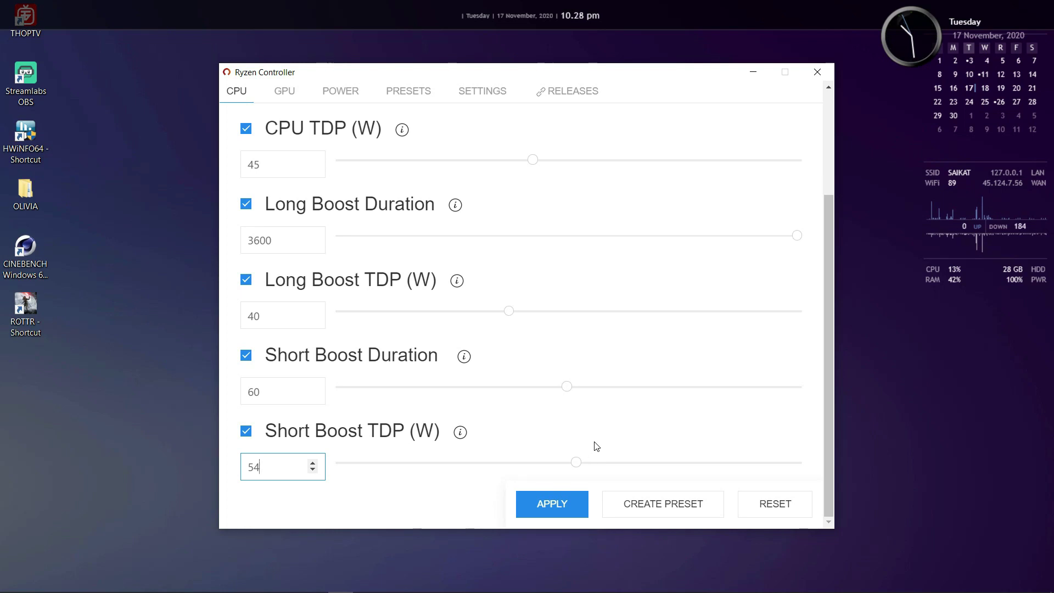
left_click_drag(564, 393, 814, 393)
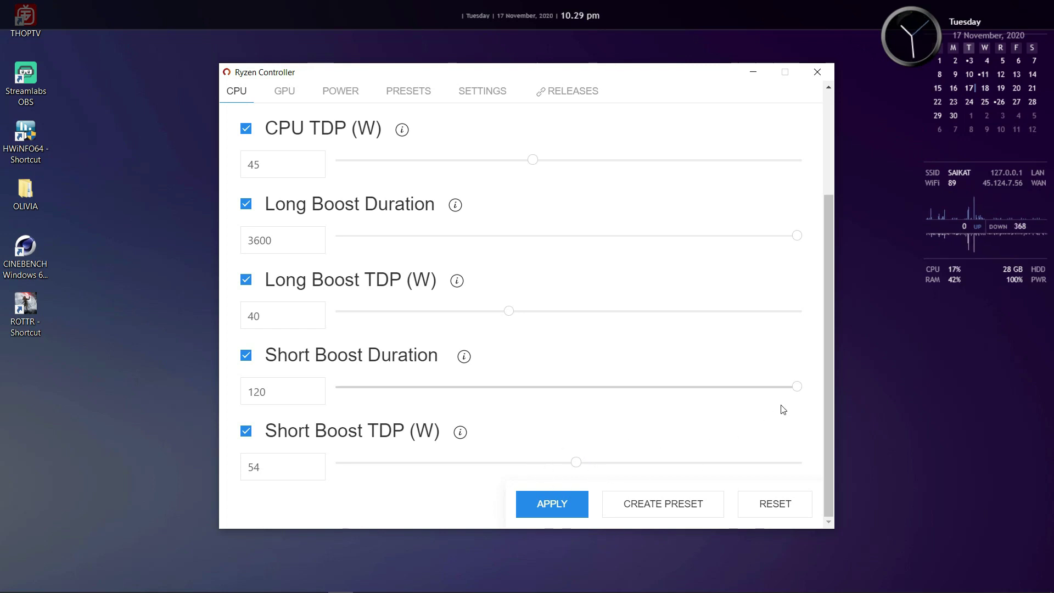
left_click_drag(796, 388, 631, 384)
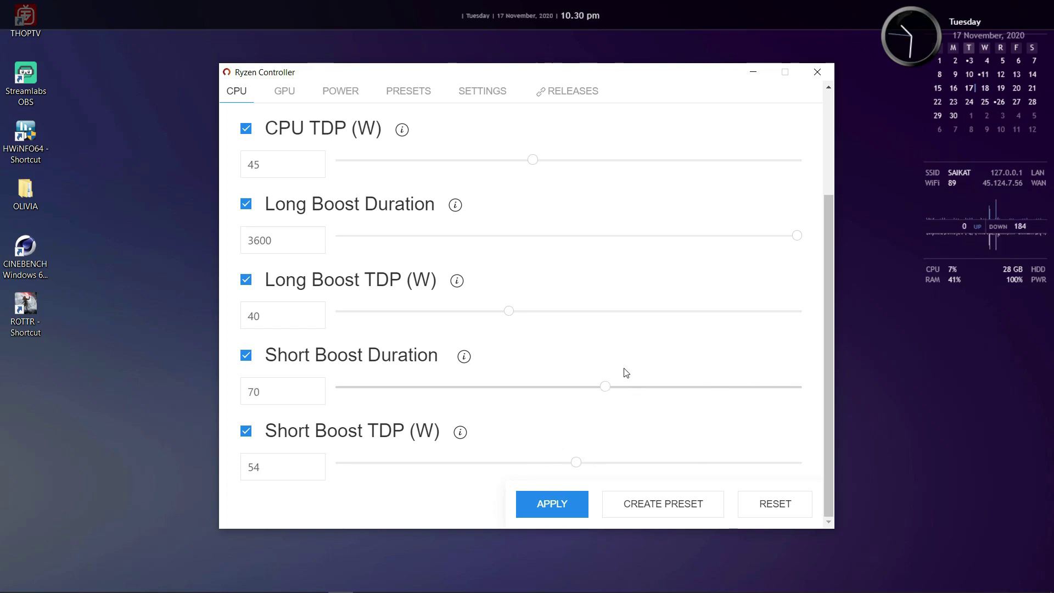
scroll(606, 277, "up", 3)
Step: On the GPU tab, enable the Vega iGPU clock limits with a 1000 MHz minimum and 1500 MHz maximum
left_click(289, 162)
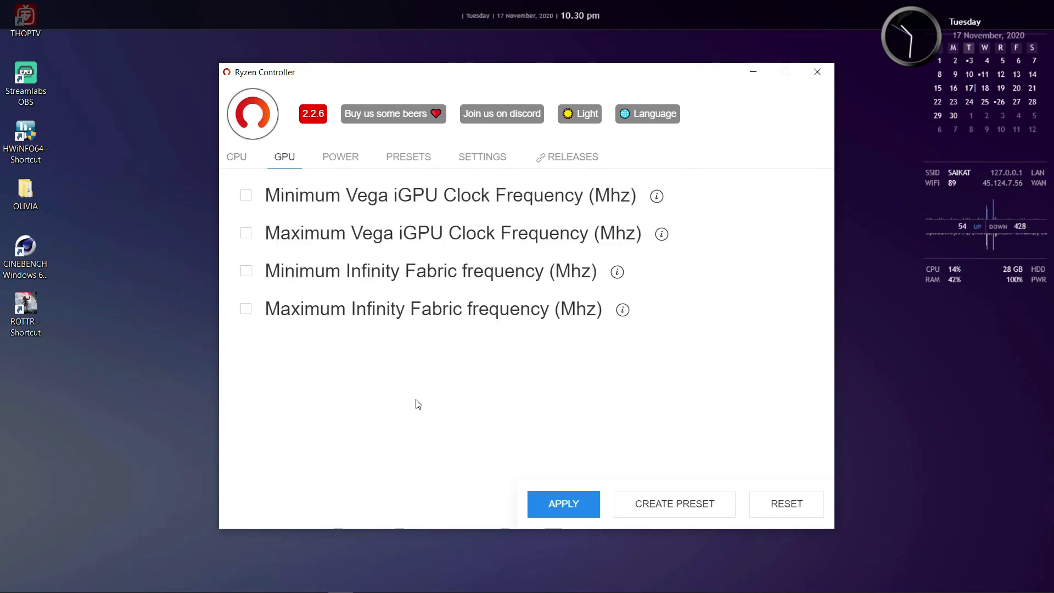
left_click(245, 197)
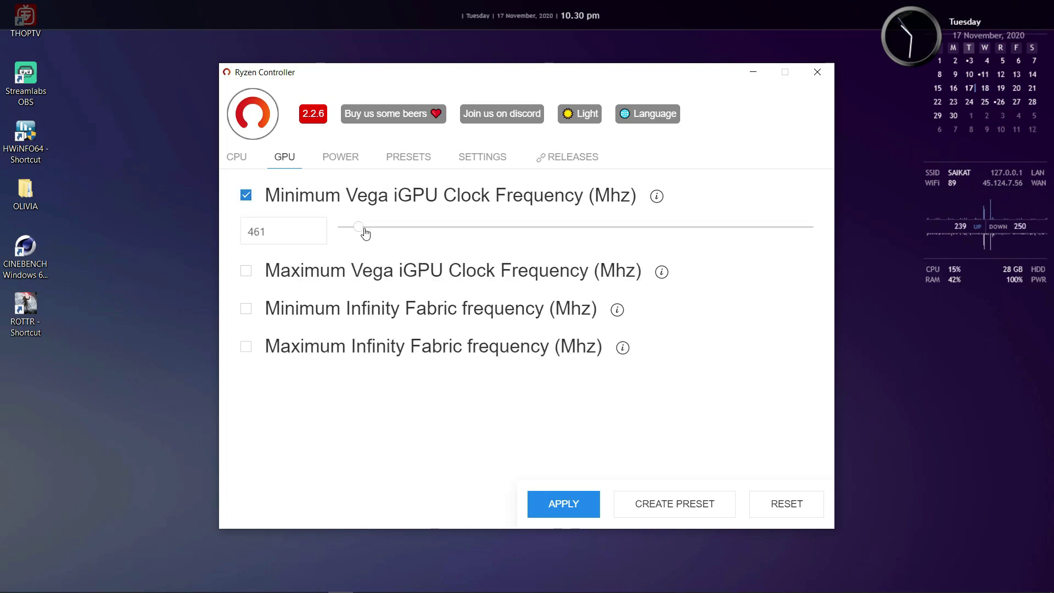
left_click_drag(365, 234, 496, 228)
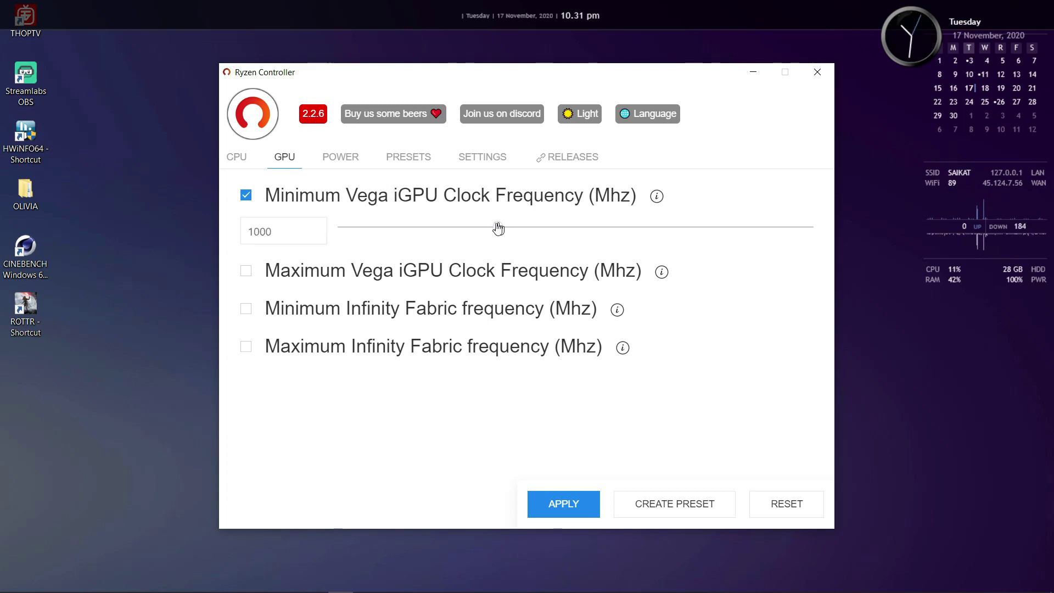
left_click(247, 273)
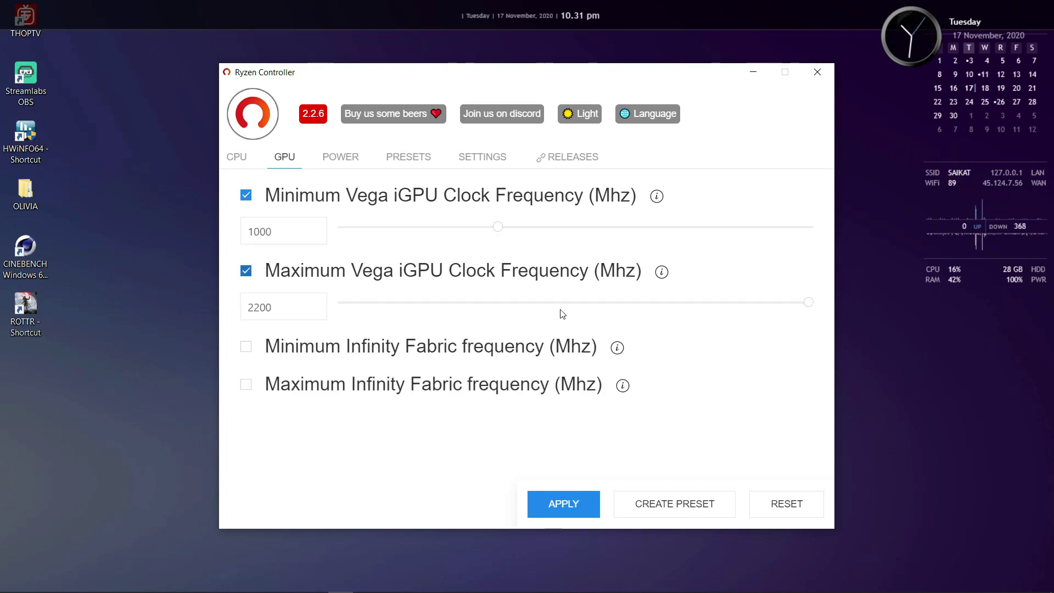
left_click_drag(809, 307, 629, 315)
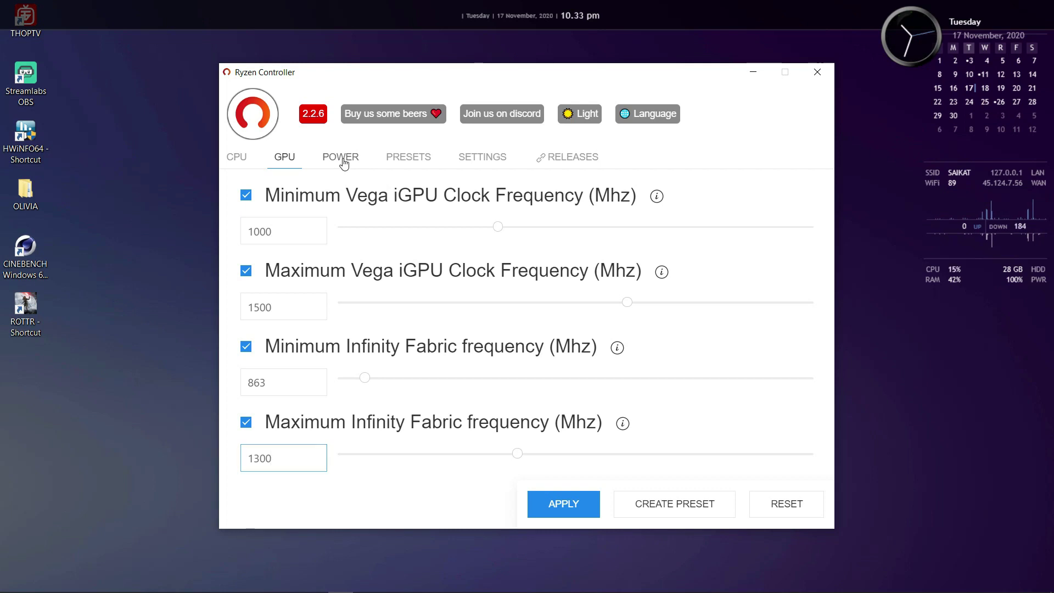
Step: On the POWER tab, enable VRM Current at 70 A and tick PSI0 Current Limit
left_click(342, 158)
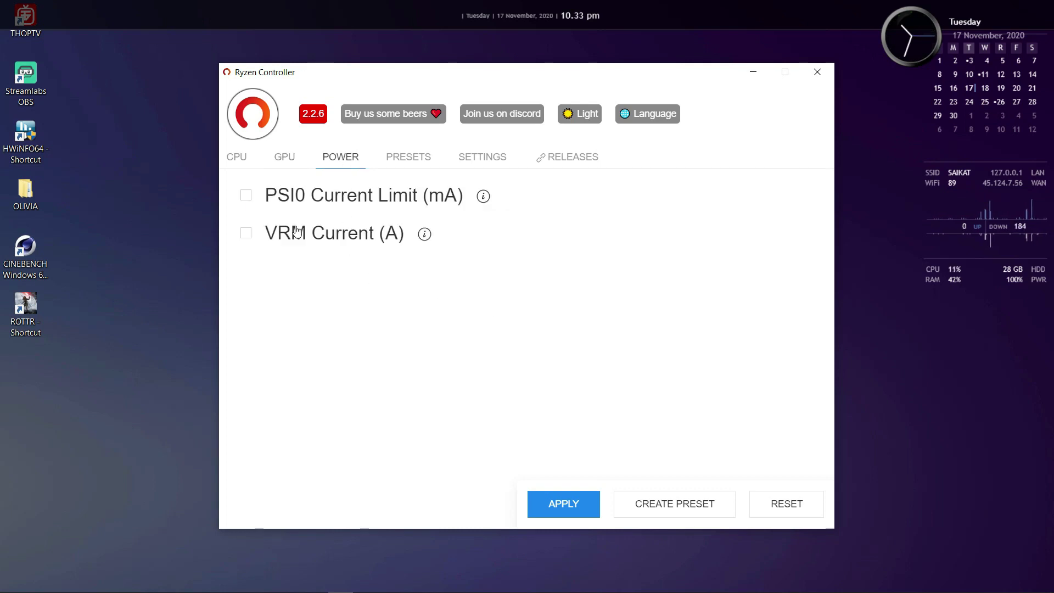
mouse_move(483, 198)
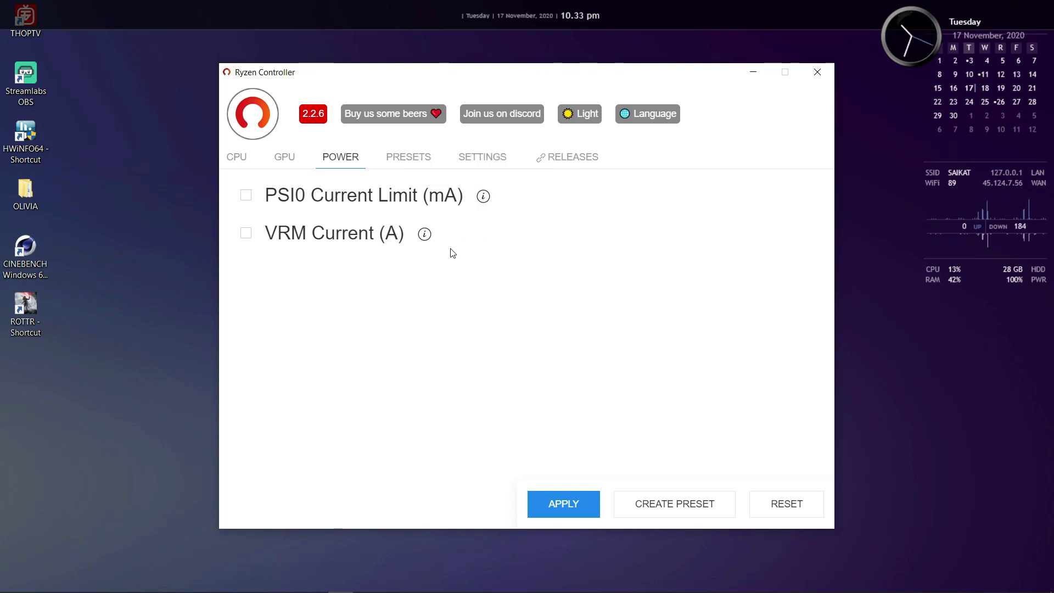
mouse_move(425, 240)
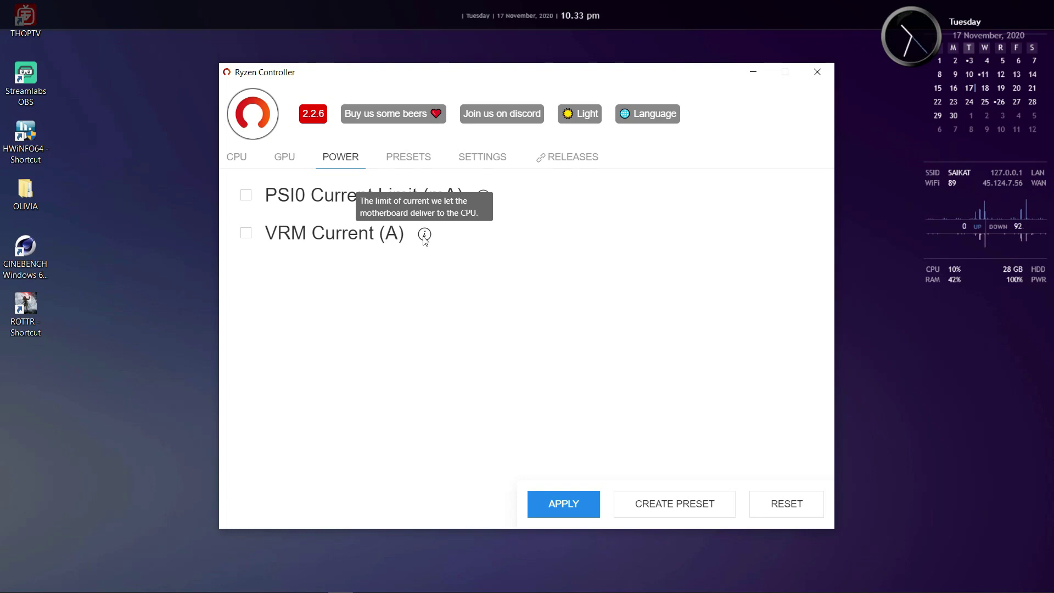
left_click(244, 237)
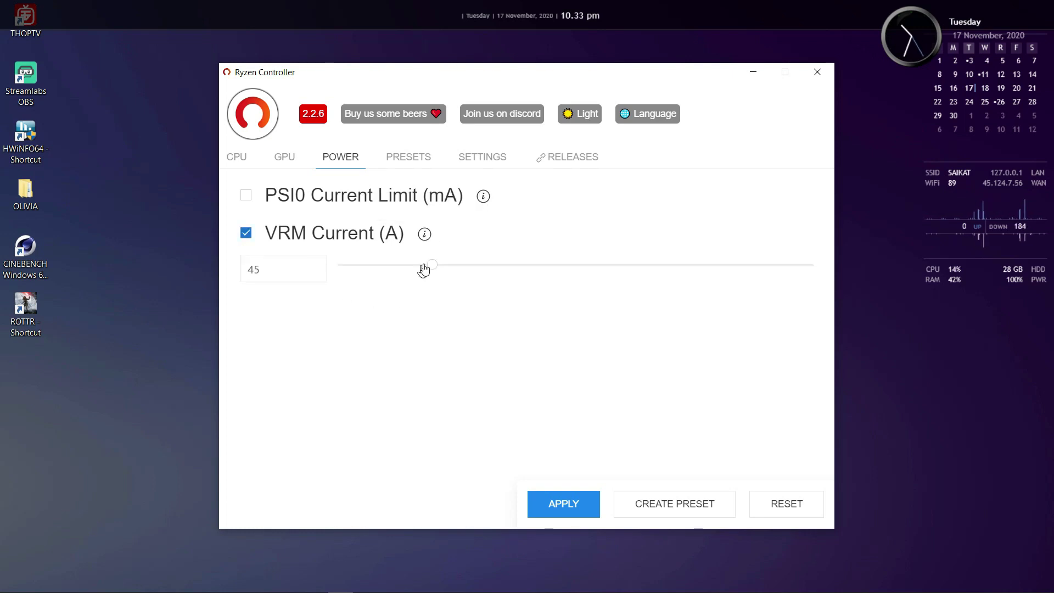
left_click_drag(432, 264, 521, 264)
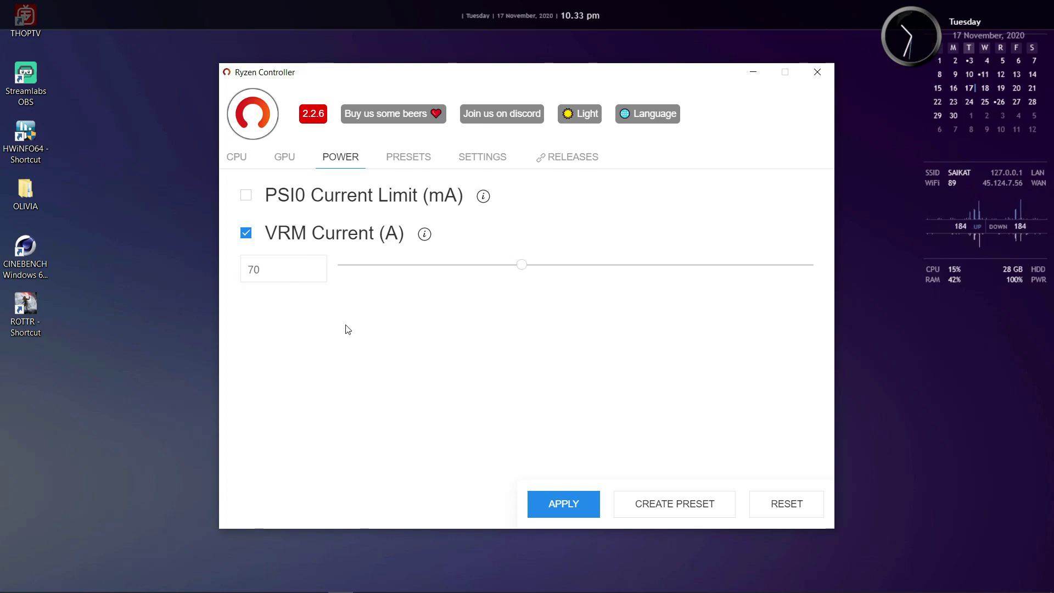
left_click(363, 206)
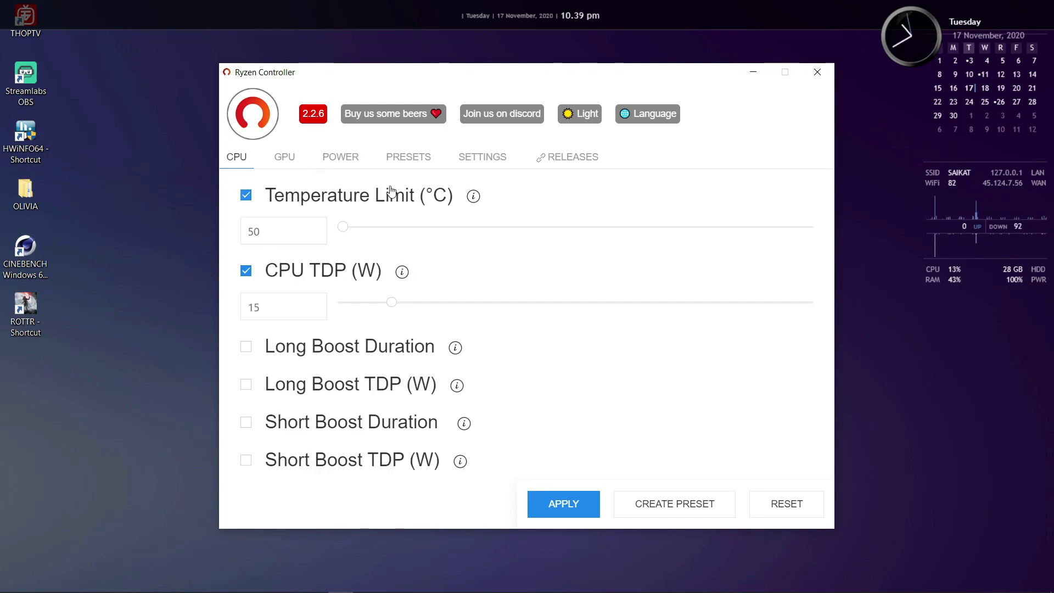
Step: Under Auto apply preset, choose Game mode for plugged in and Battery saver for plugged out
left_click(405, 159)
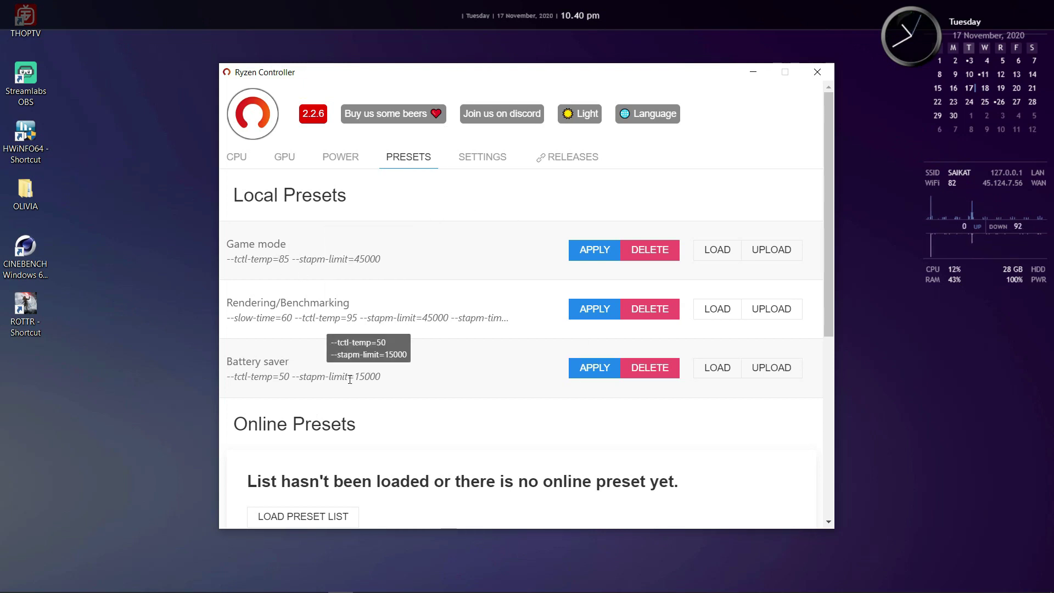
scroll(443, 472, "down", 5)
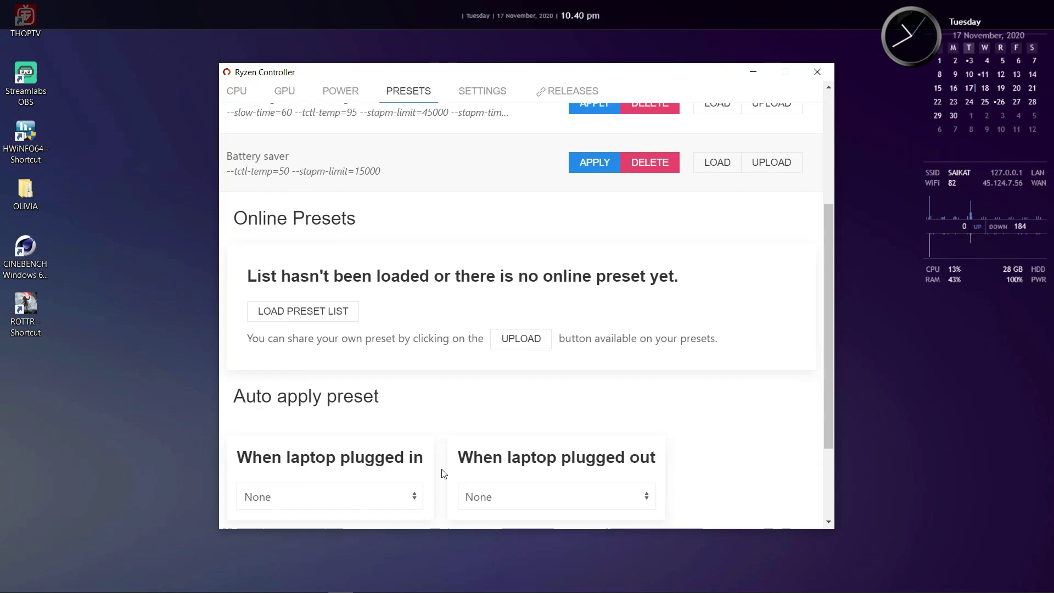
left_click(376, 371)
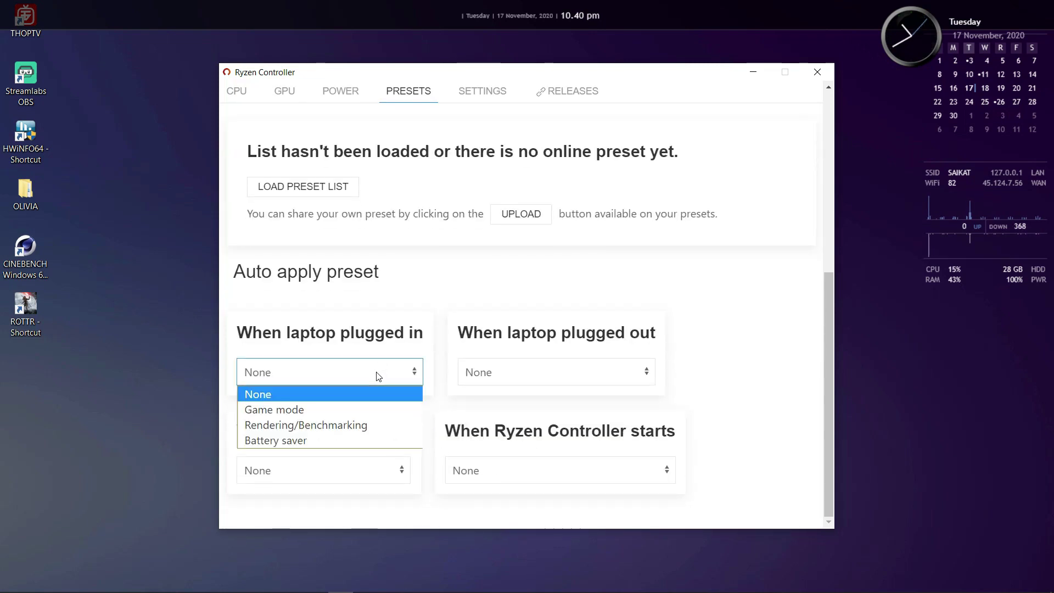
left_click(289, 416)
left_click(496, 376)
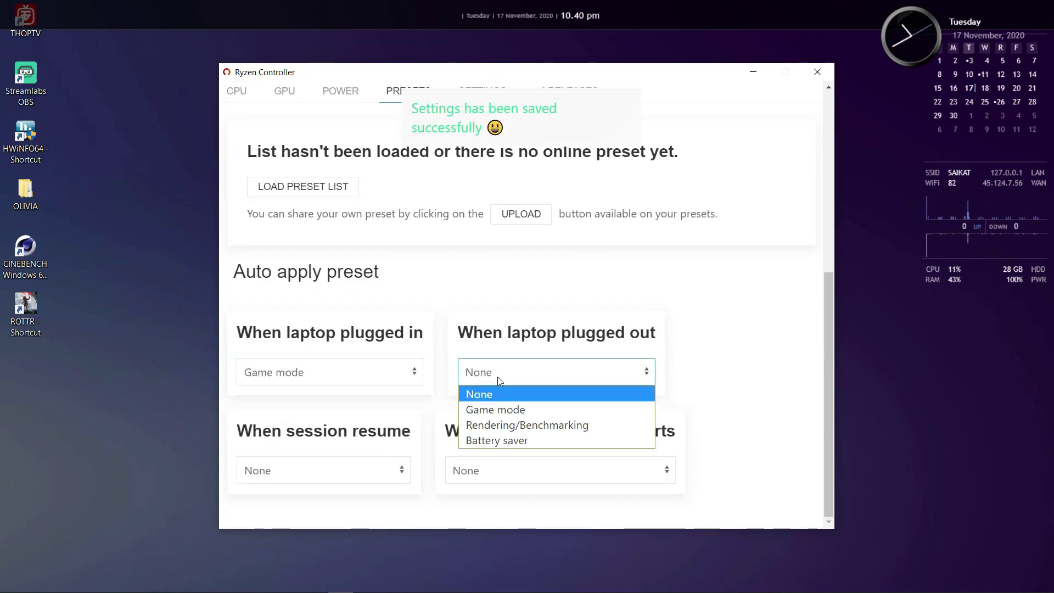
left_click(504, 440)
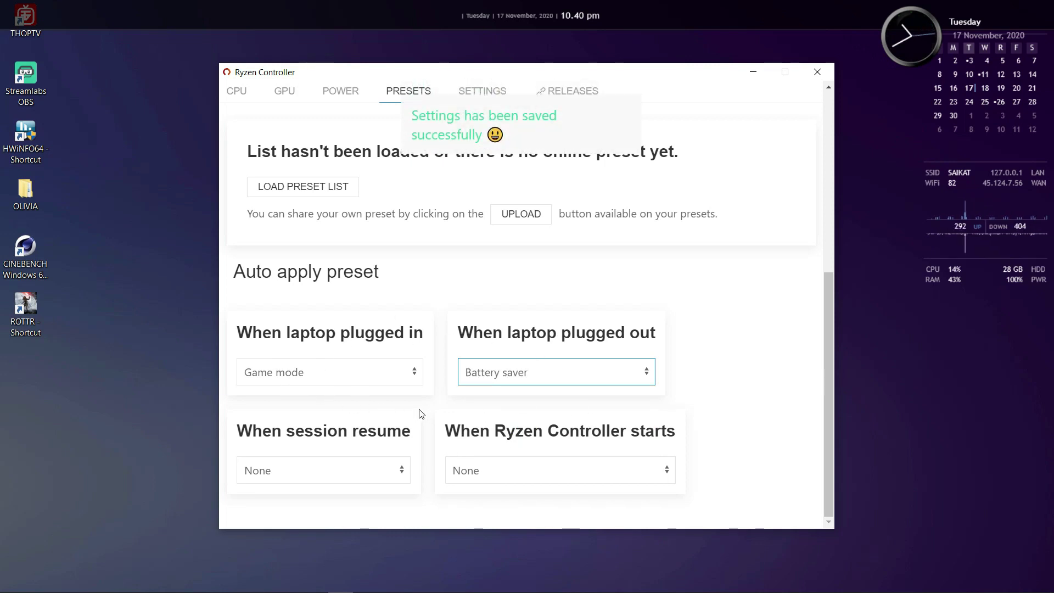
scroll(420, 414, "up", 6)
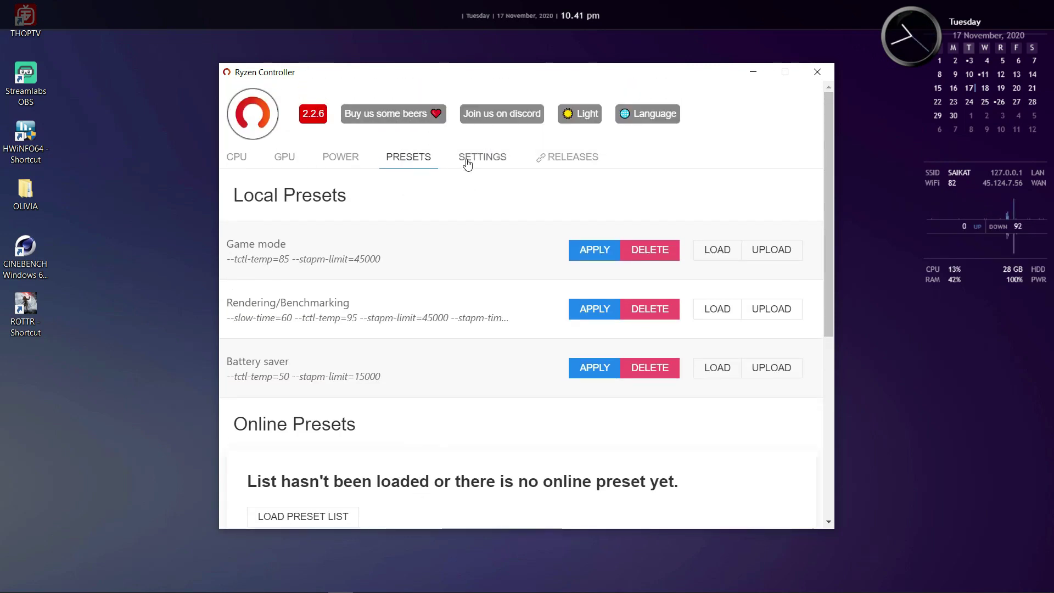
Step: In SETTINGS, tick launch on computer start, start minimized, and minimize to tray instead of taskbar
left_click(467, 159)
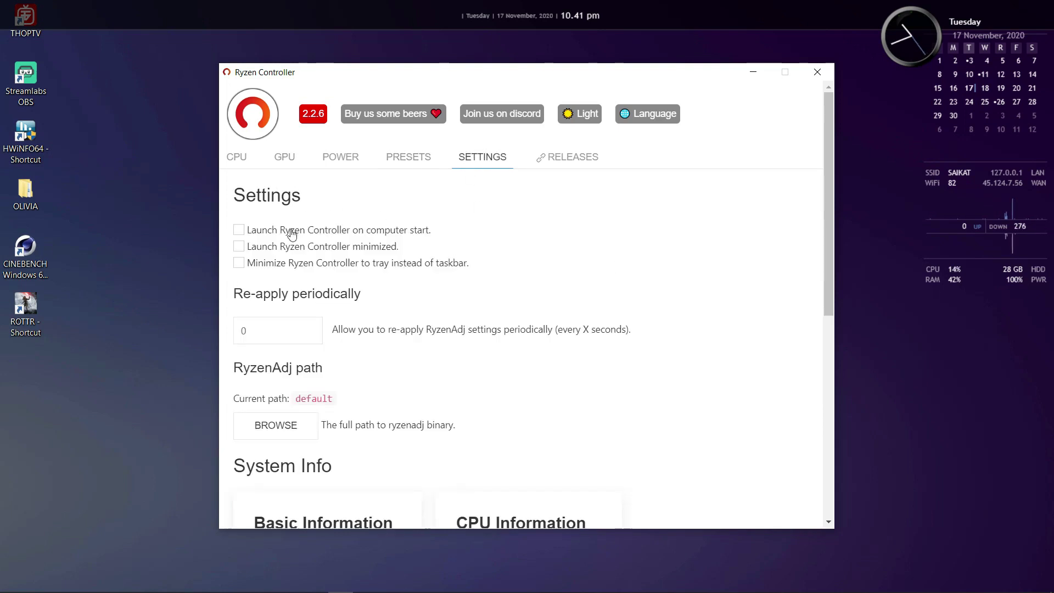
left_click(247, 230)
left_click(240, 247)
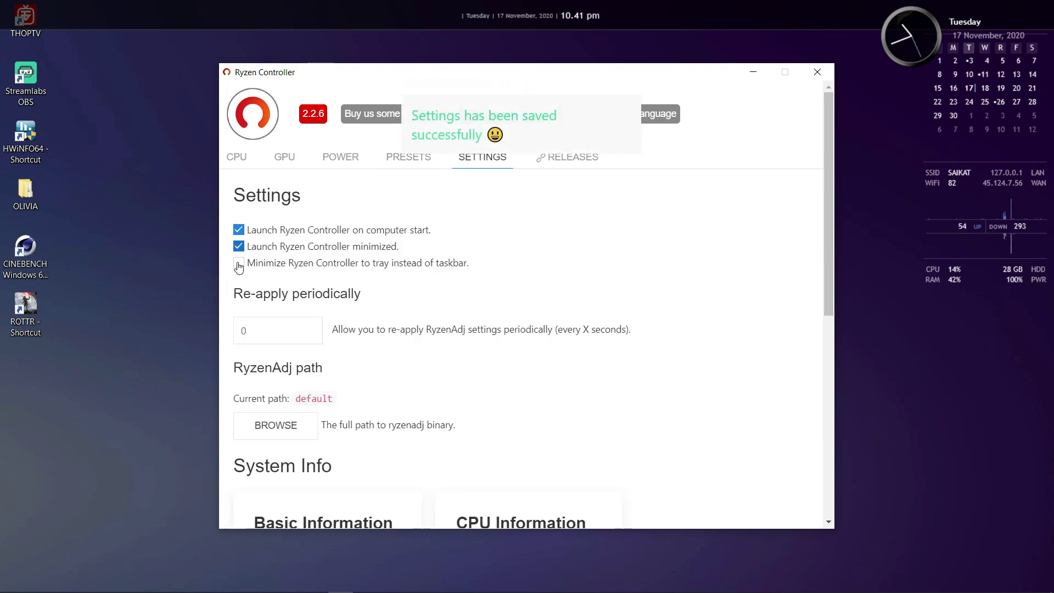
left_click(239, 263)
scroll(424, 384, "down", 8)
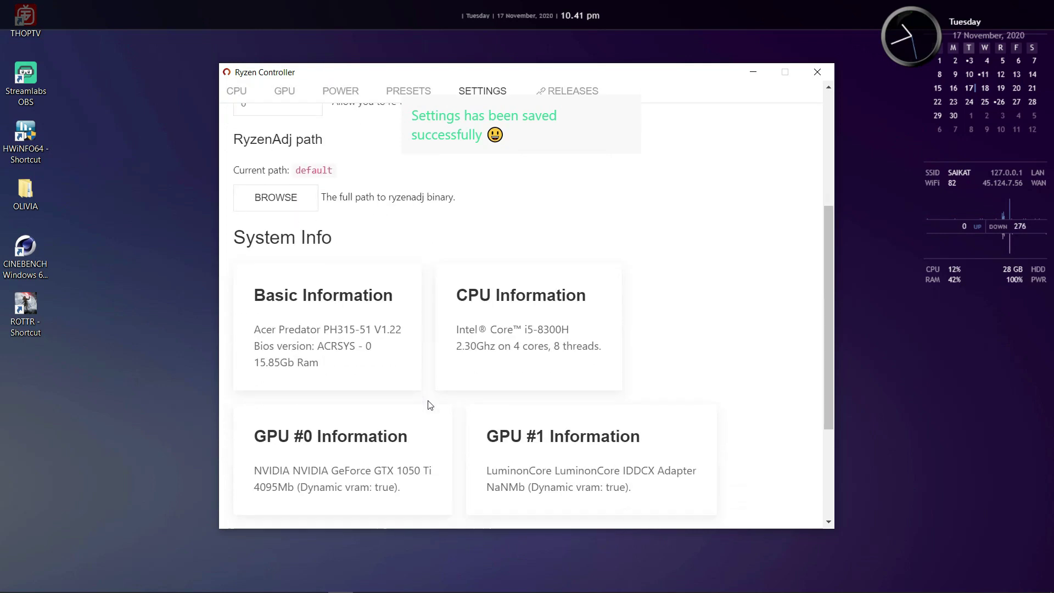
scroll(426, 404, "up", 8)
mouse_move(506, 280)
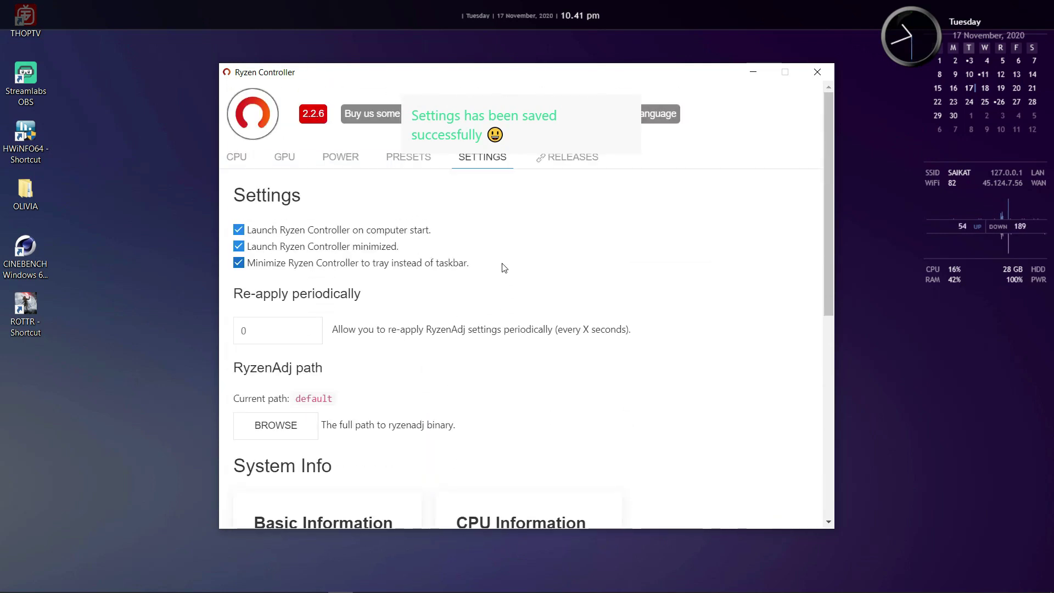
Step: Load the Rendering/Benchmarking preset and check its values on the CPU tab
left_click(401, 160)
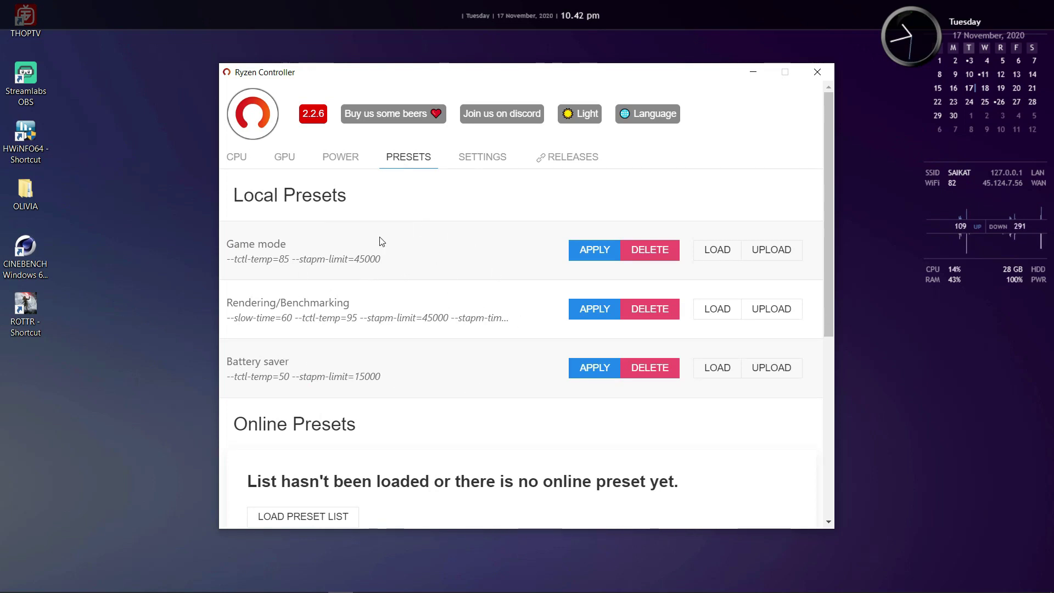
left_click(721, 313)
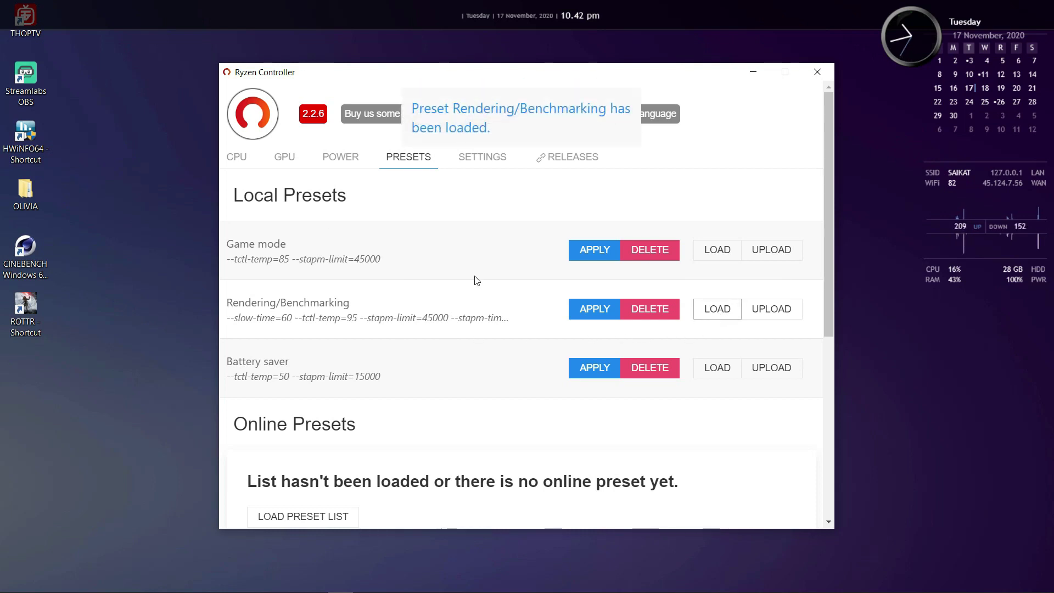
left_click(236, 159)
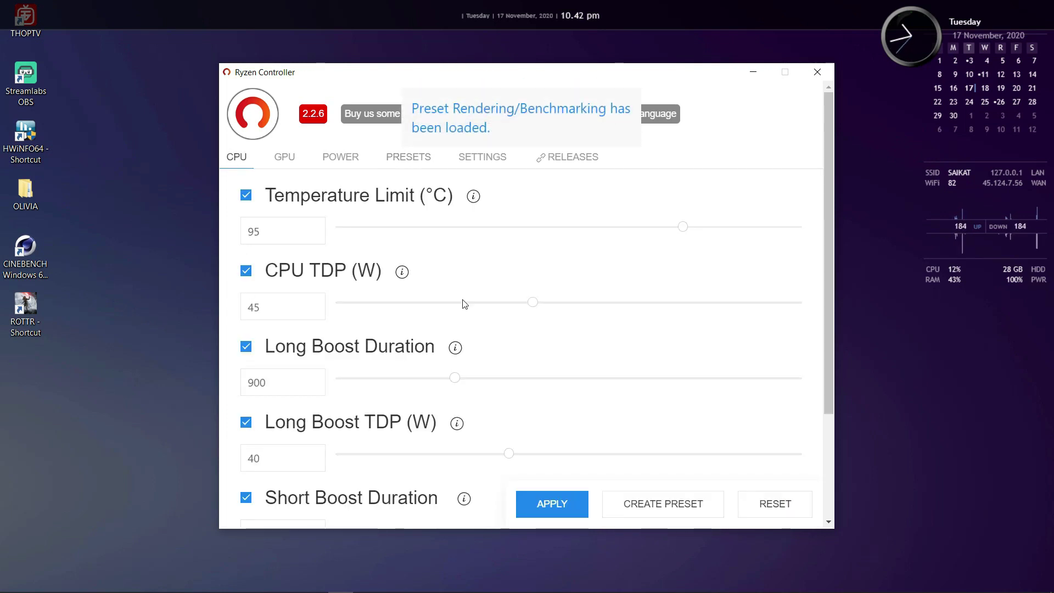
scroll(296, 478, "down", 2)
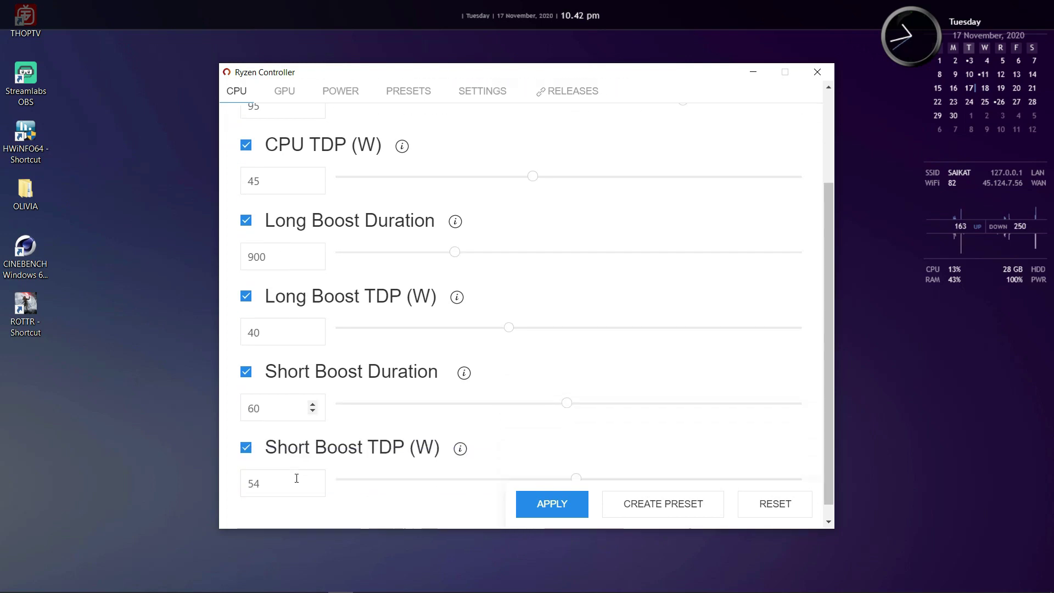
Step: Load the Battery saver preset and view its 50 °C, 15 W CPU limits
left_click(408, 91)
left_click(712, 367)
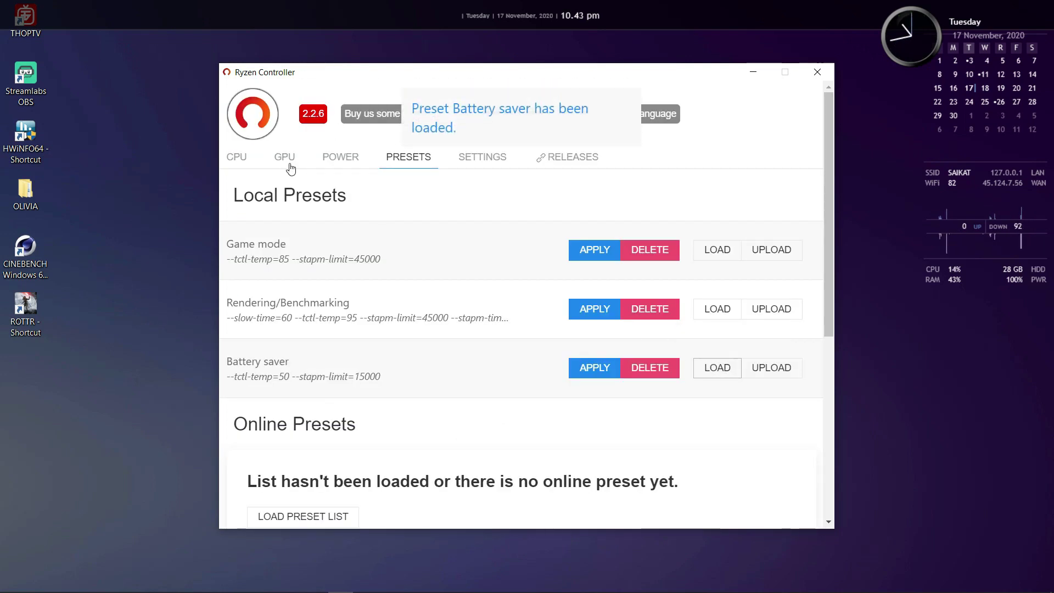
left_click(251, 159)
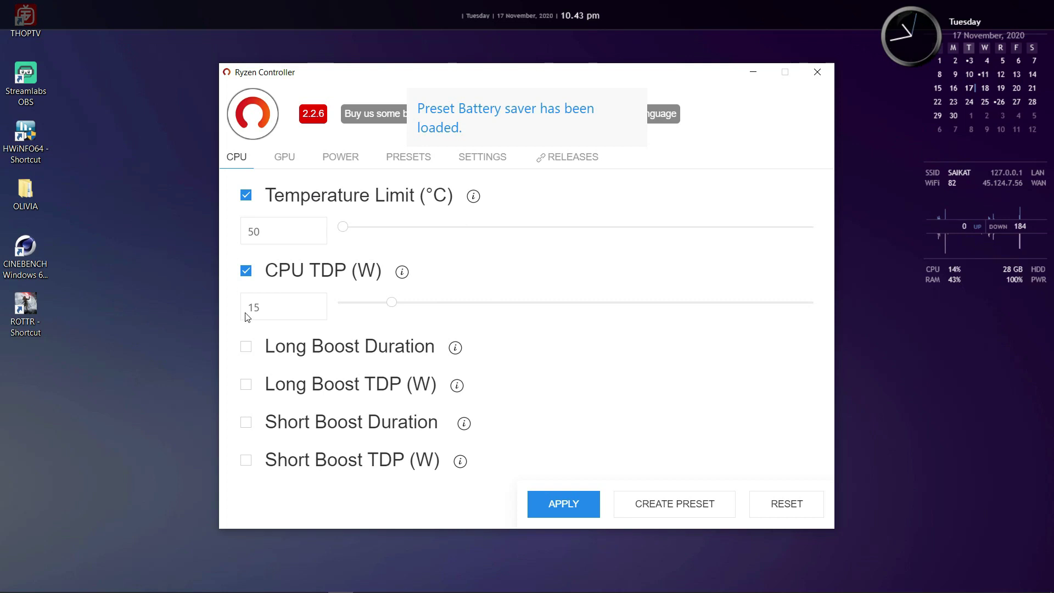